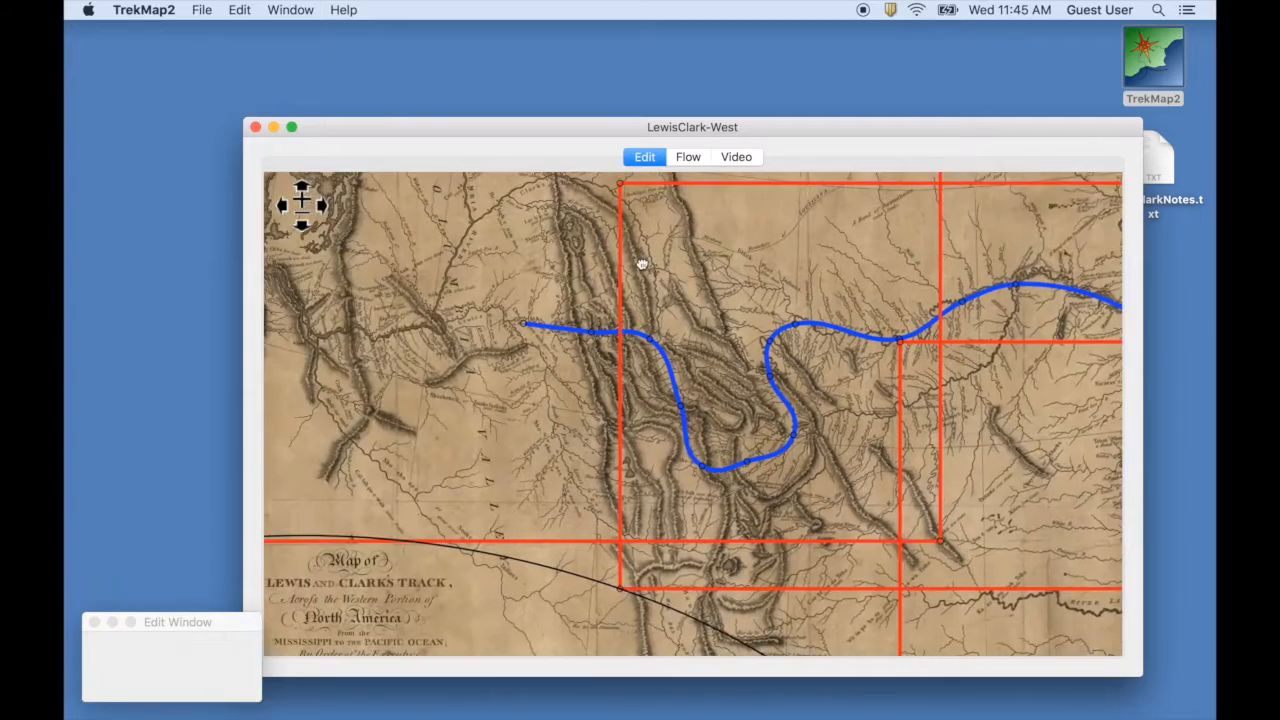
Step: Extend the blue path from its western end to the Pacific coast with several added points, and adjust the point near the coast
left_click(815, 350)
key("a")
left_click(624, 326)
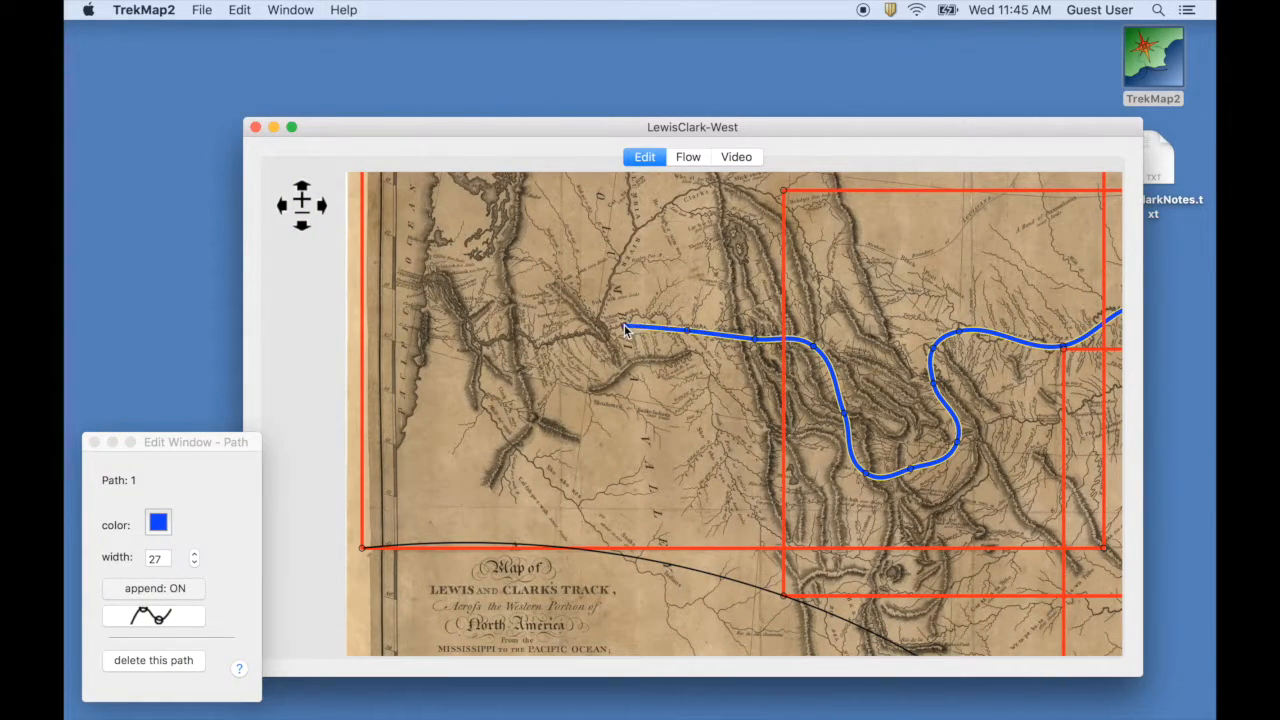
left_click(551, 340)
left_click(488, 340)
left_click(453, 296)
left_click(425, 277)
key("a")
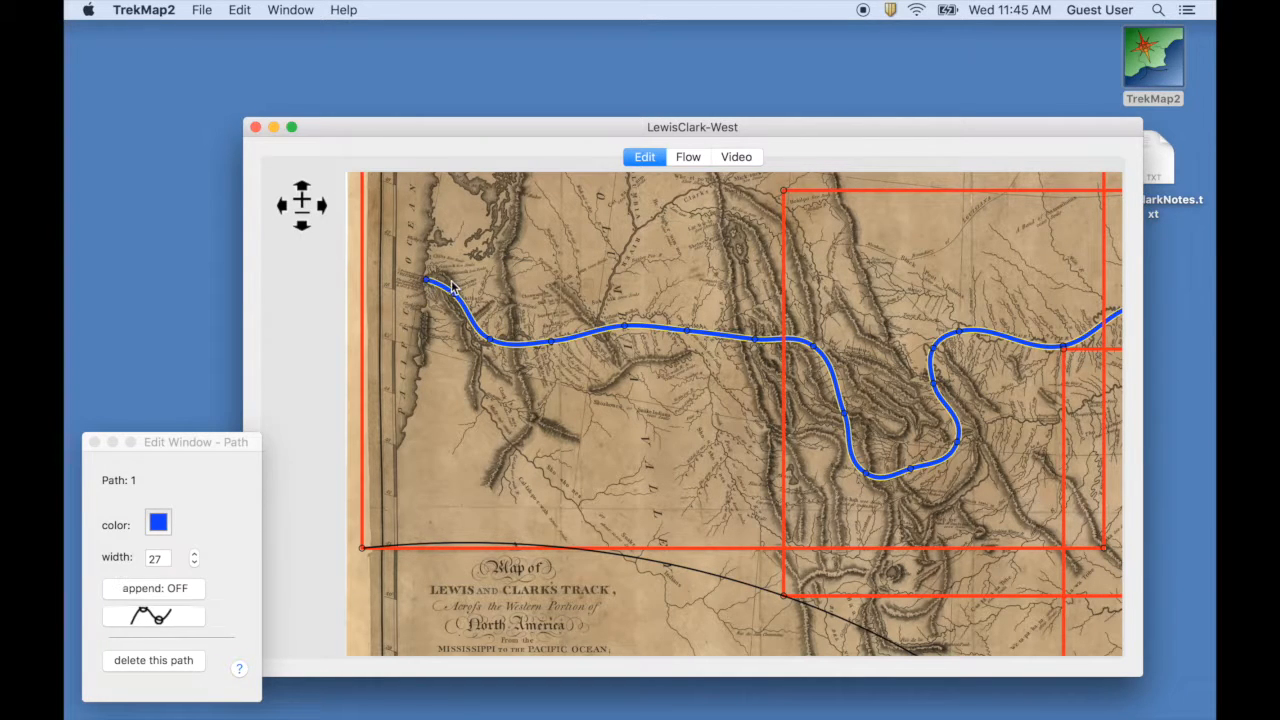
left_click_drag(451, 294, 445, 280)
Step: Add a label reading "Fort Clatsop" and place it just below the coastal end of the blue path
key("l")
left_click(692, 413)
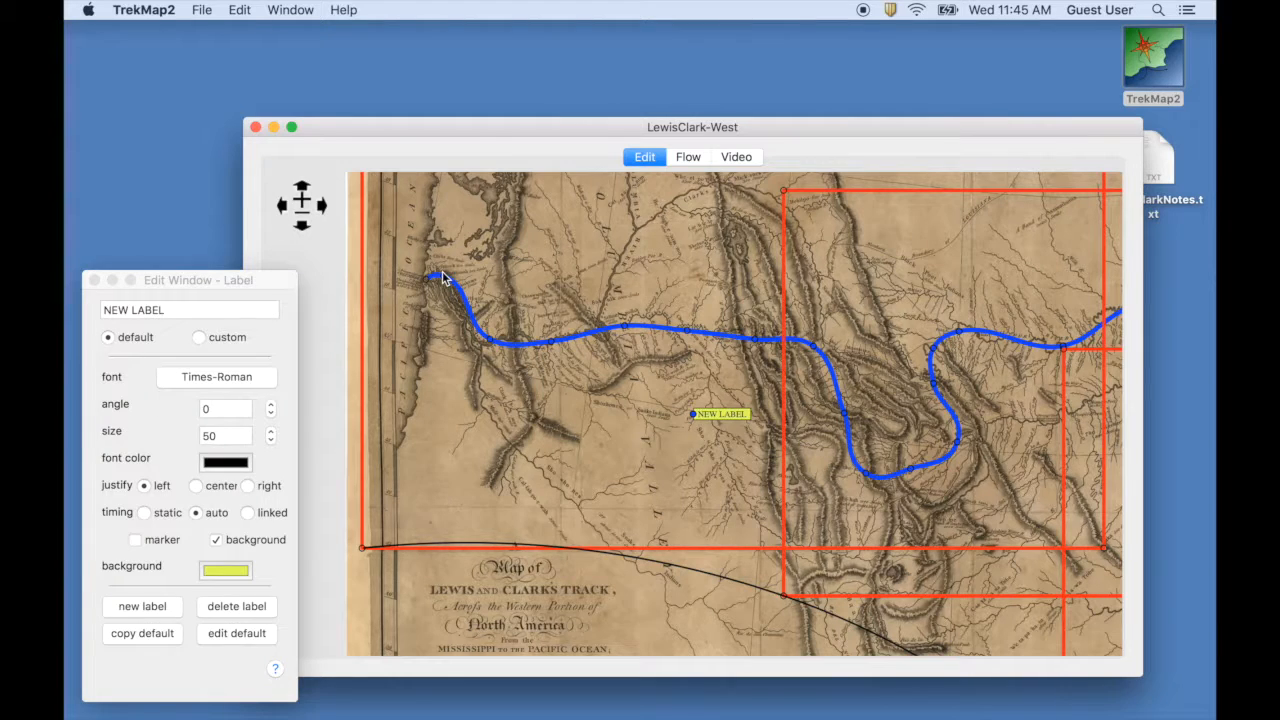
left_click(210, 318)
key("BackSpace")
key("BackSpace")
key("BackSpace")
key("BackSpace")
key("BackSpace")
key("BackSpace")
key("BackSpace")
key("BackSpace")
key("BackSpace")
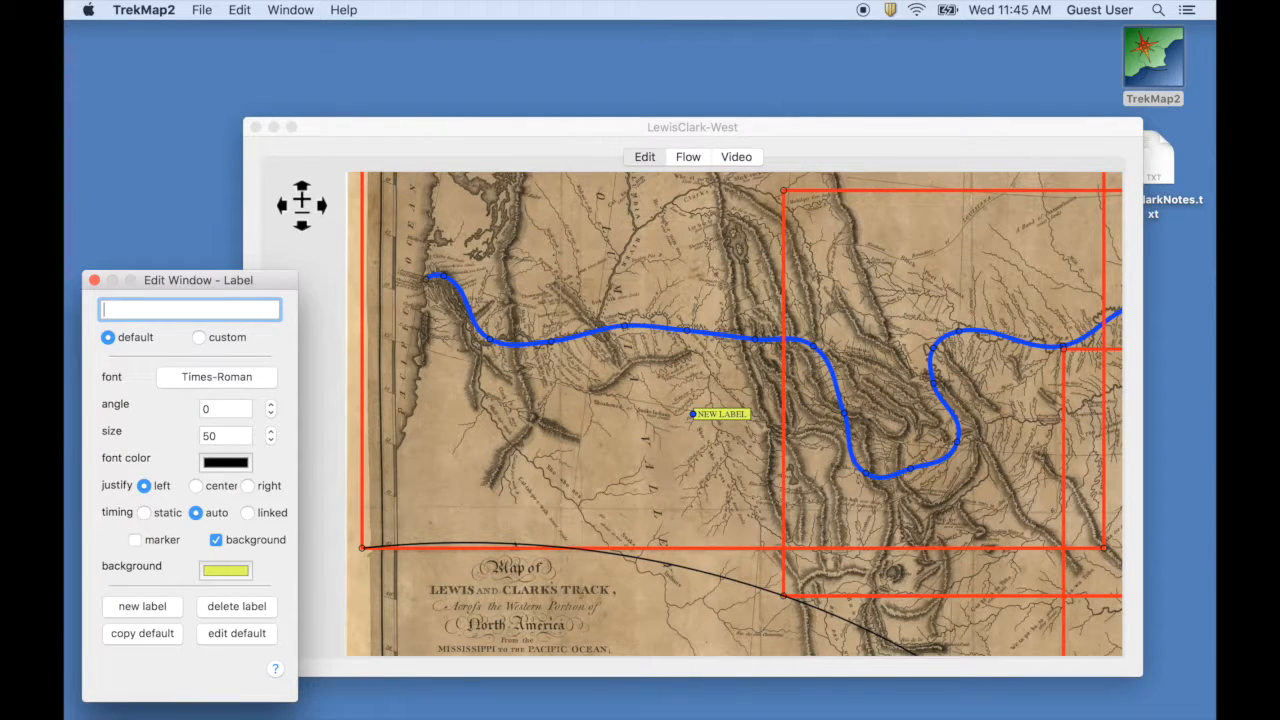
type("Fort Clatsop")
key("Return")
left_click(693, 413)
left_click_drag(693, 414, 424, 292)
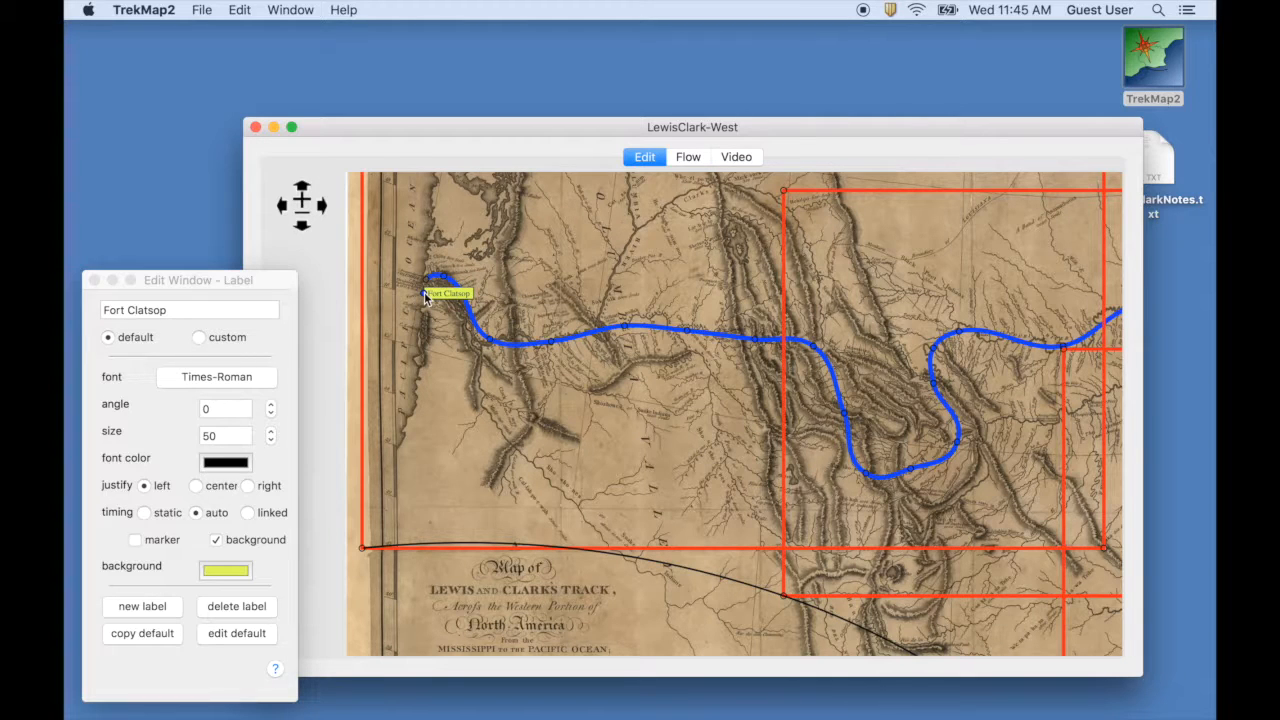
Step: Show the flow diagram and arrange it beside the expedition dates in LewisClarkNotes.txt
left_click_drag(411, 125, 443, 117)
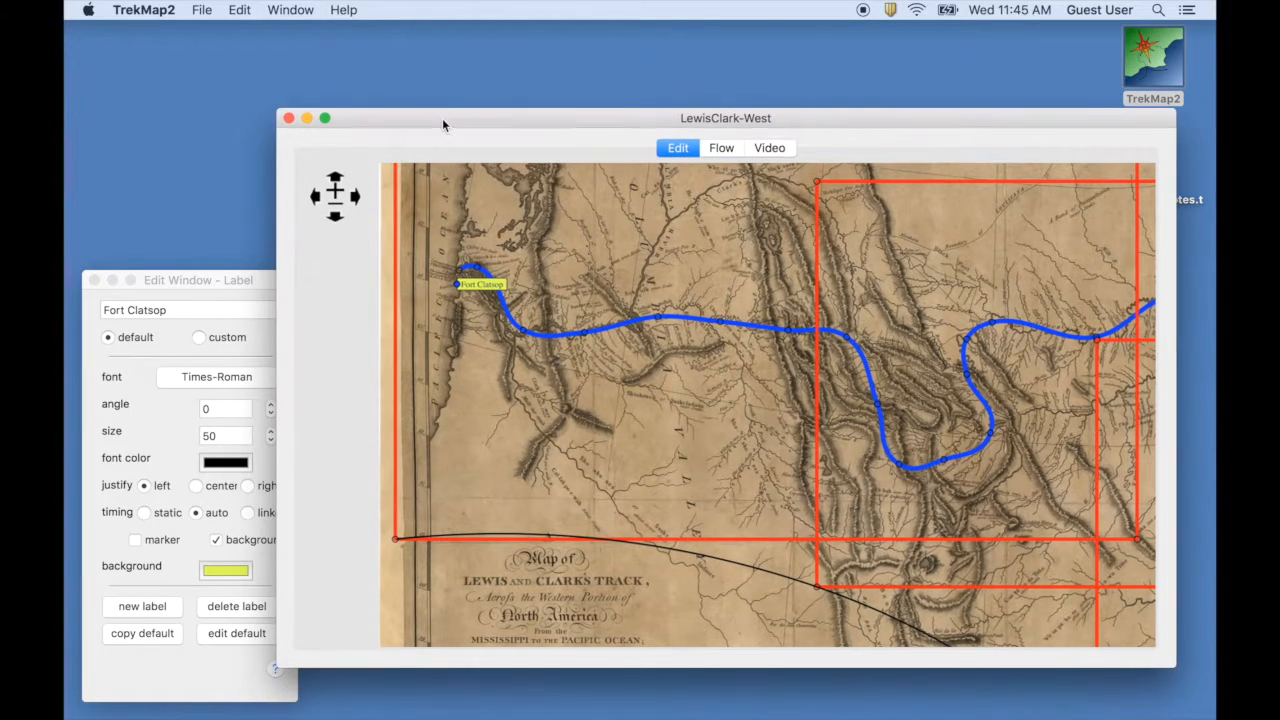
left_click(716, 150)
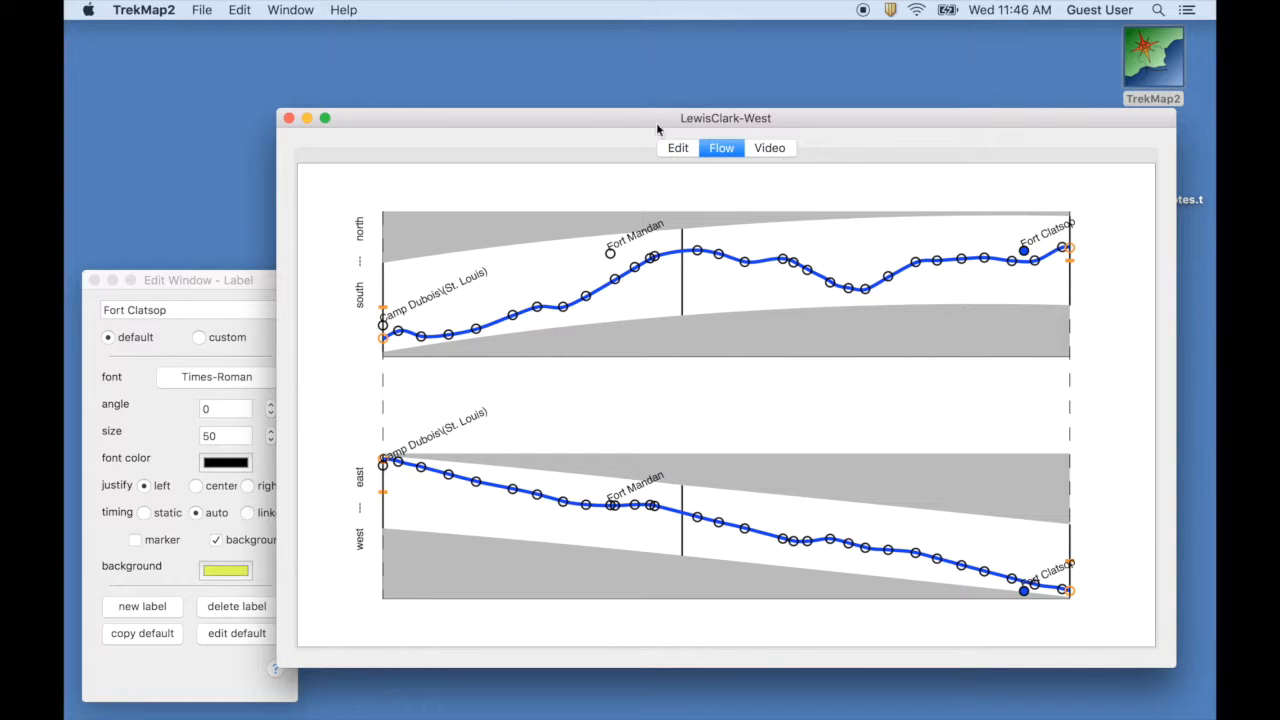
left_click_drag(616, 121, 681, 117)
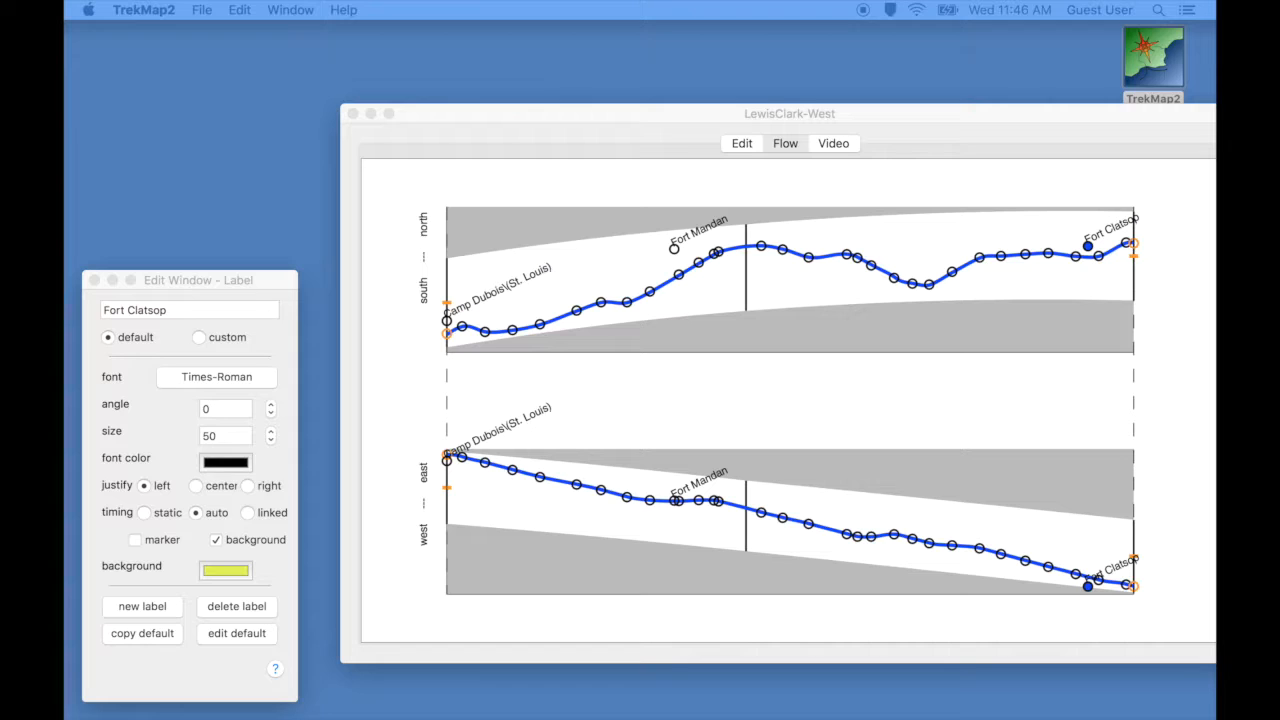
left_click_drag(391, 126, 381, 83)
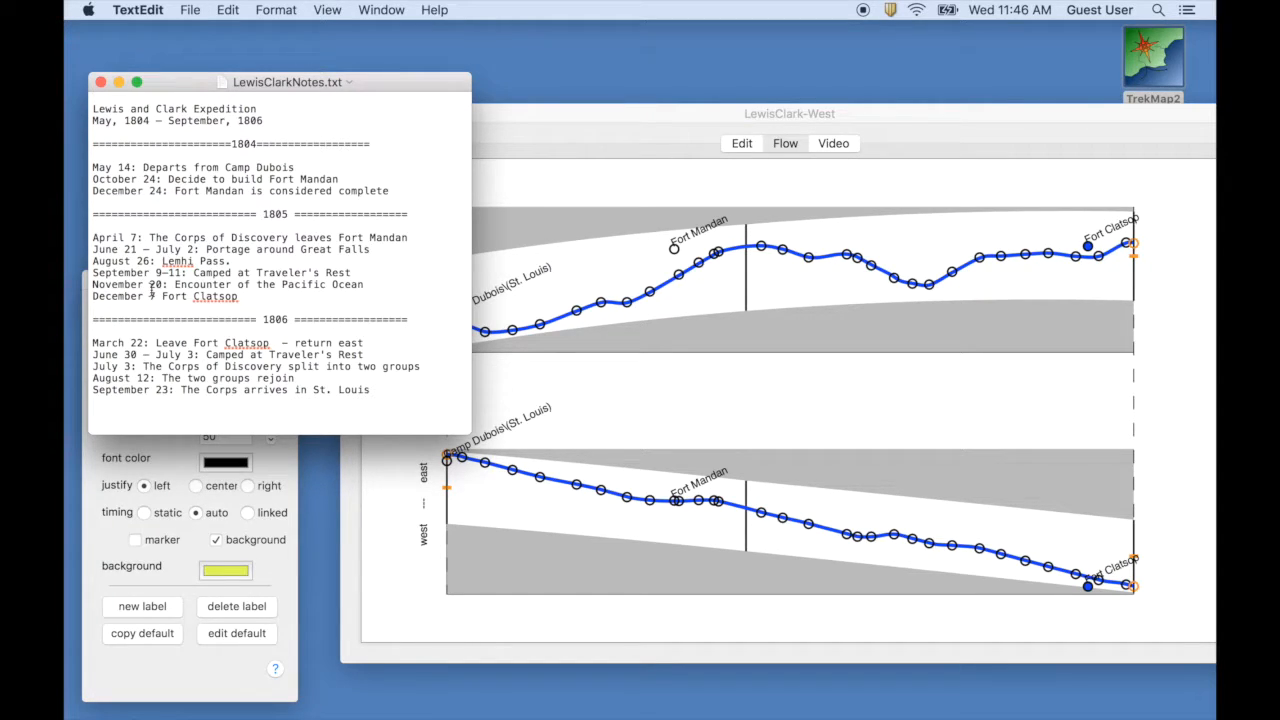
left_click(538, 113)
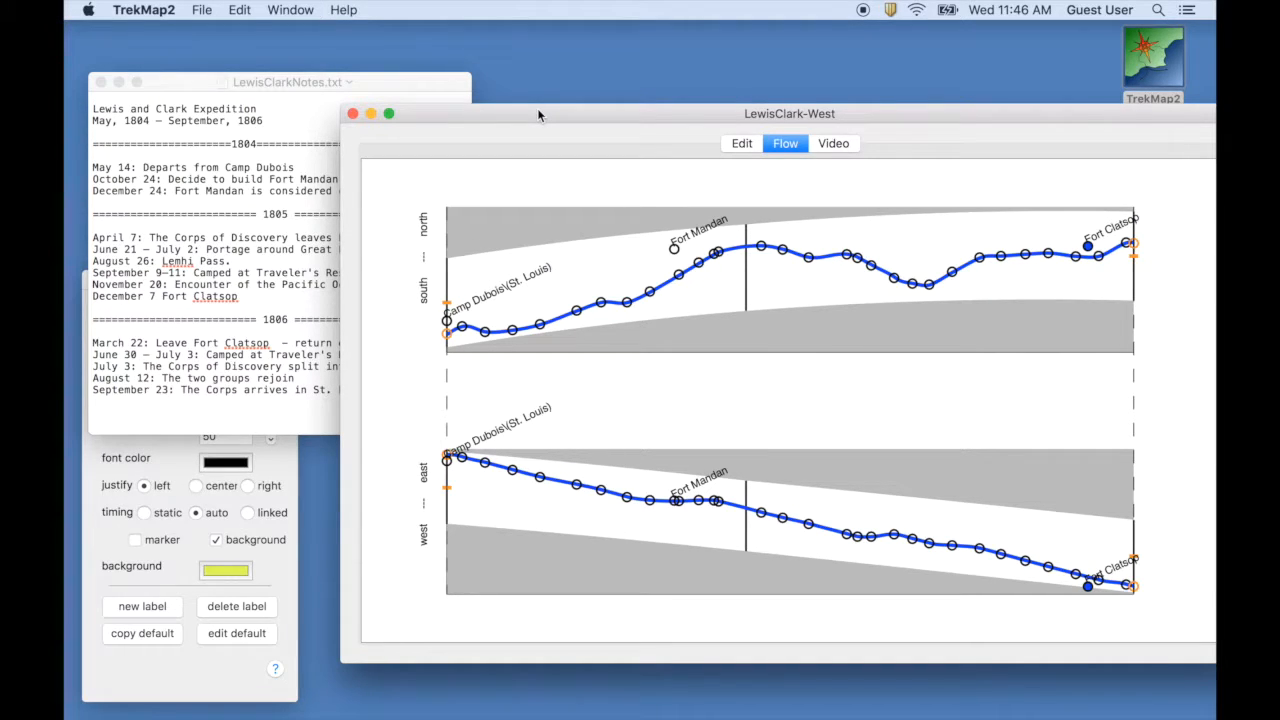
Step: Set the timeline's starting date to 1804/05/24
key("super+t")
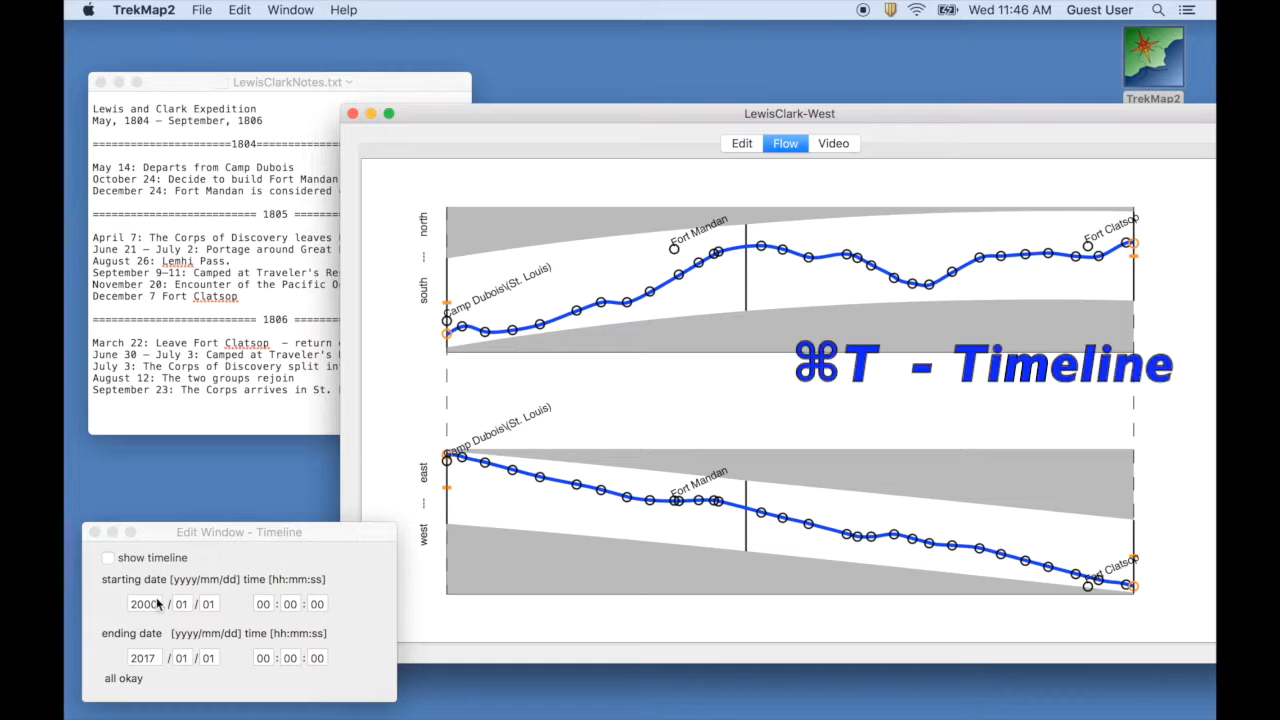
left_click(158, 603)
key("BackSpace")
key("BackSpace")
key("BackSpace")
key("BackSpace")
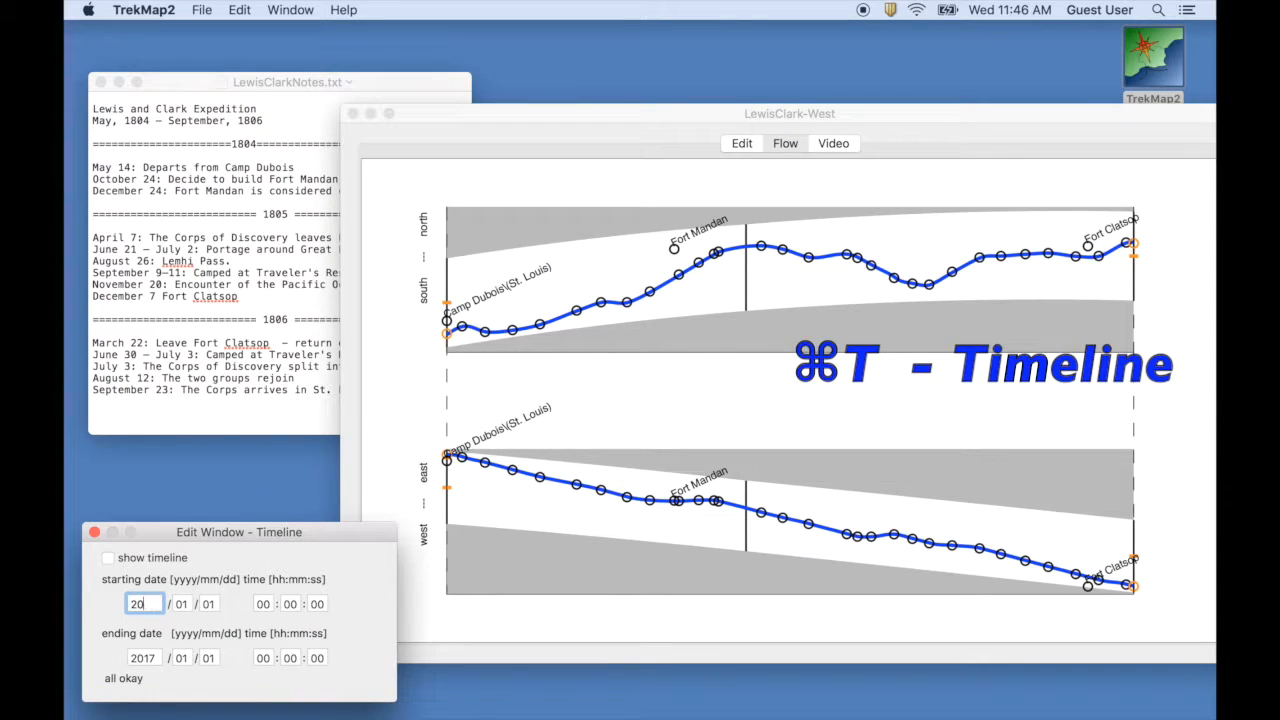
type("1804")
key("Tab")
type("05")
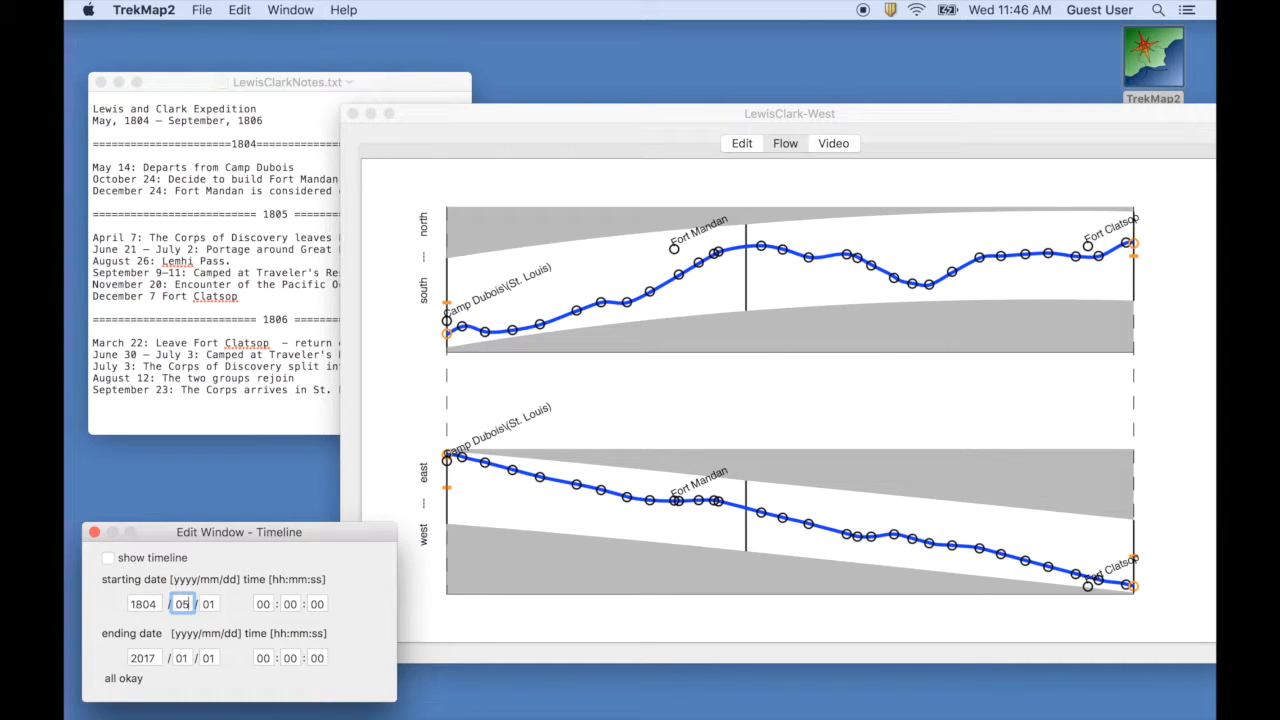
key("Tab")
type("24")
key("Return")
Step: Set the timeline's ending date to 1805/11/20 and make the timeline visible below the flow diagram
double_click(155, 658)
key("BackSpace")
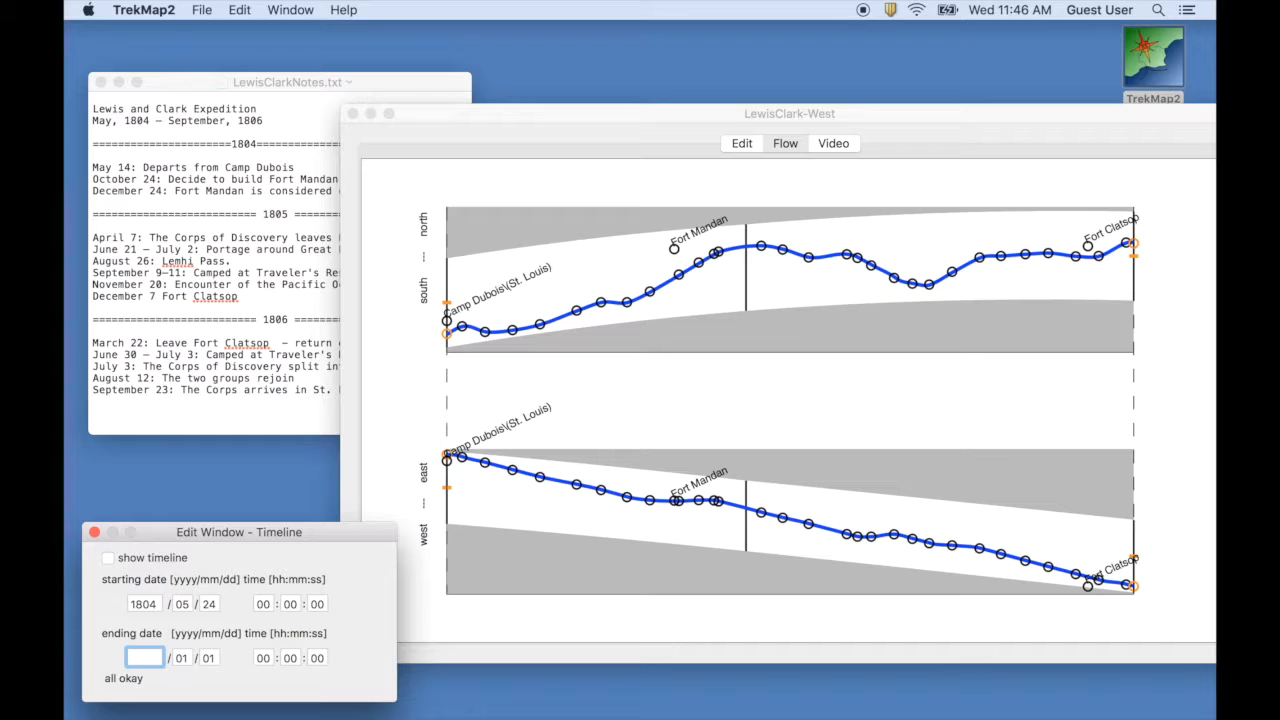
type("1805")
key("Tab")
type("11")
key("Tab")
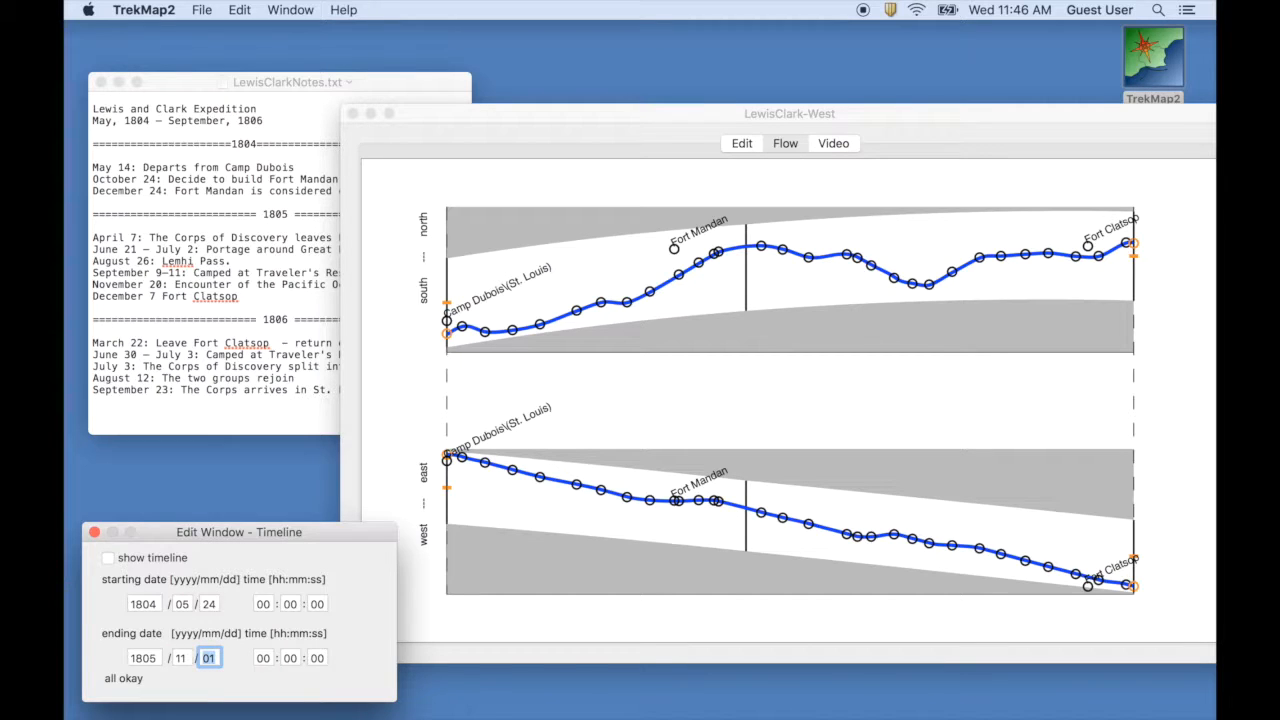
type("20")
key("Return")
left_click(107, 558)
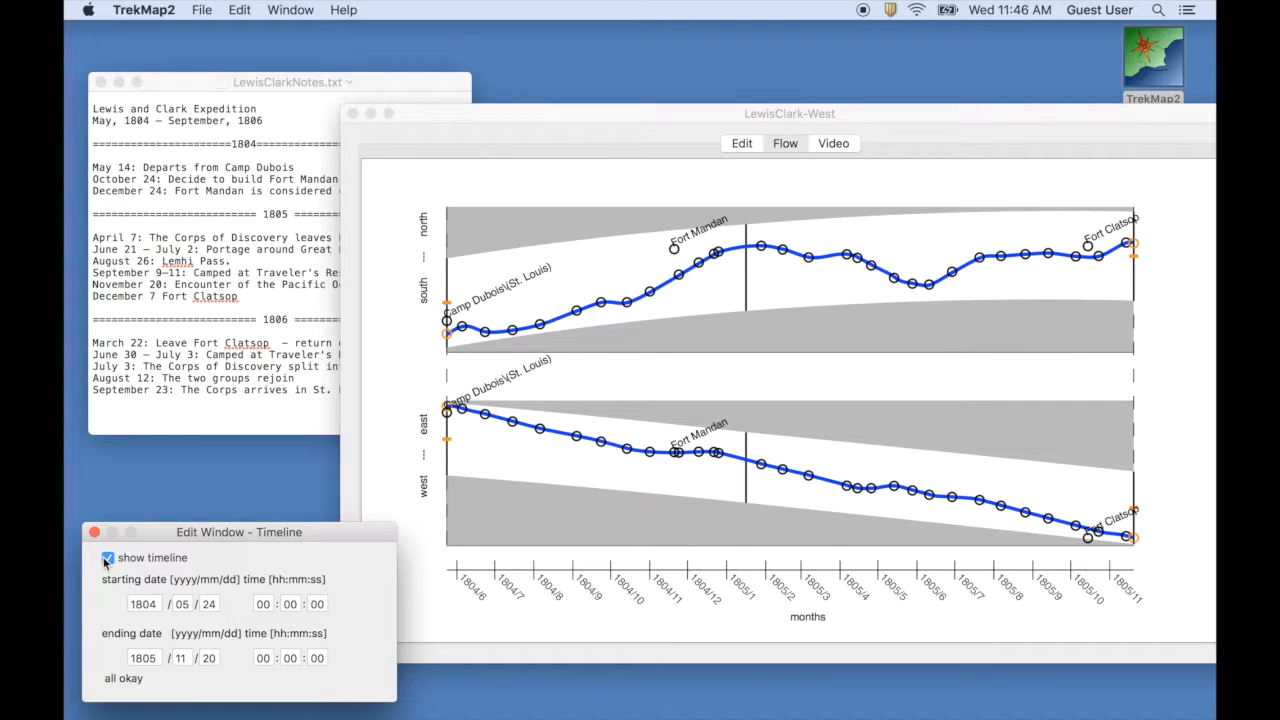
Step: Add an event, fix its time to the time line and set its year to 1804
key("super+e")
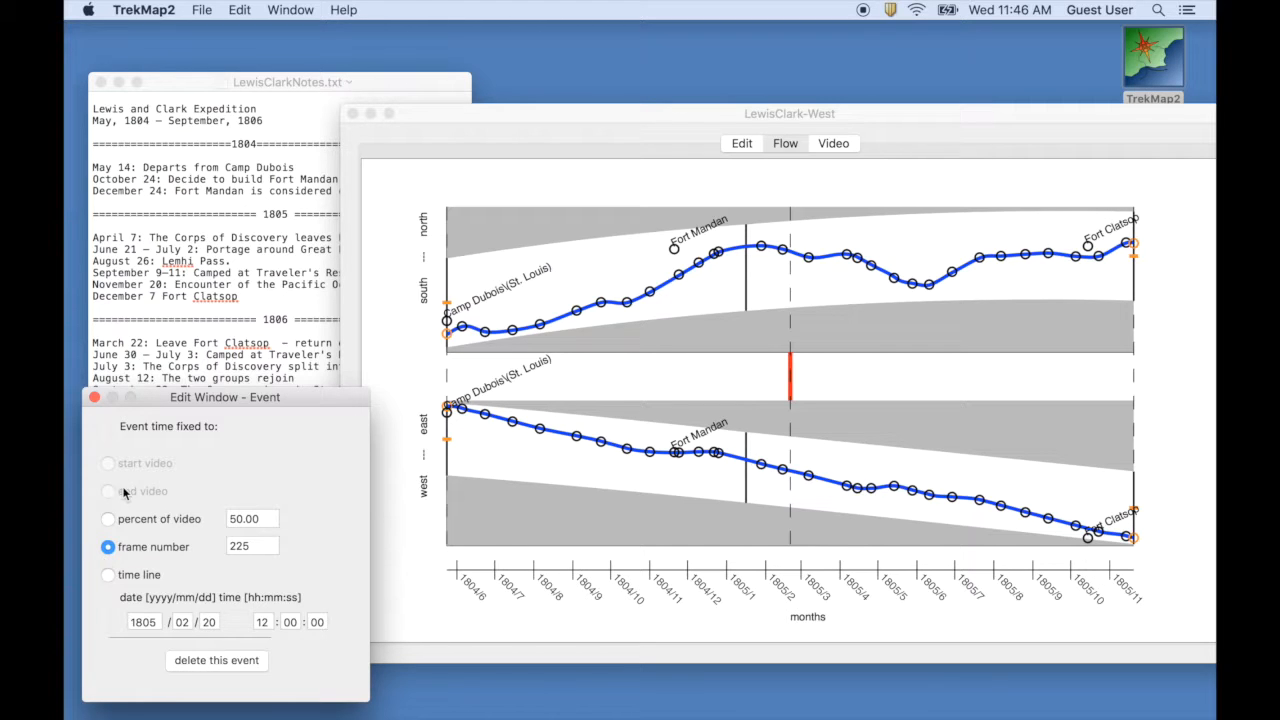
left_click(160, 622)
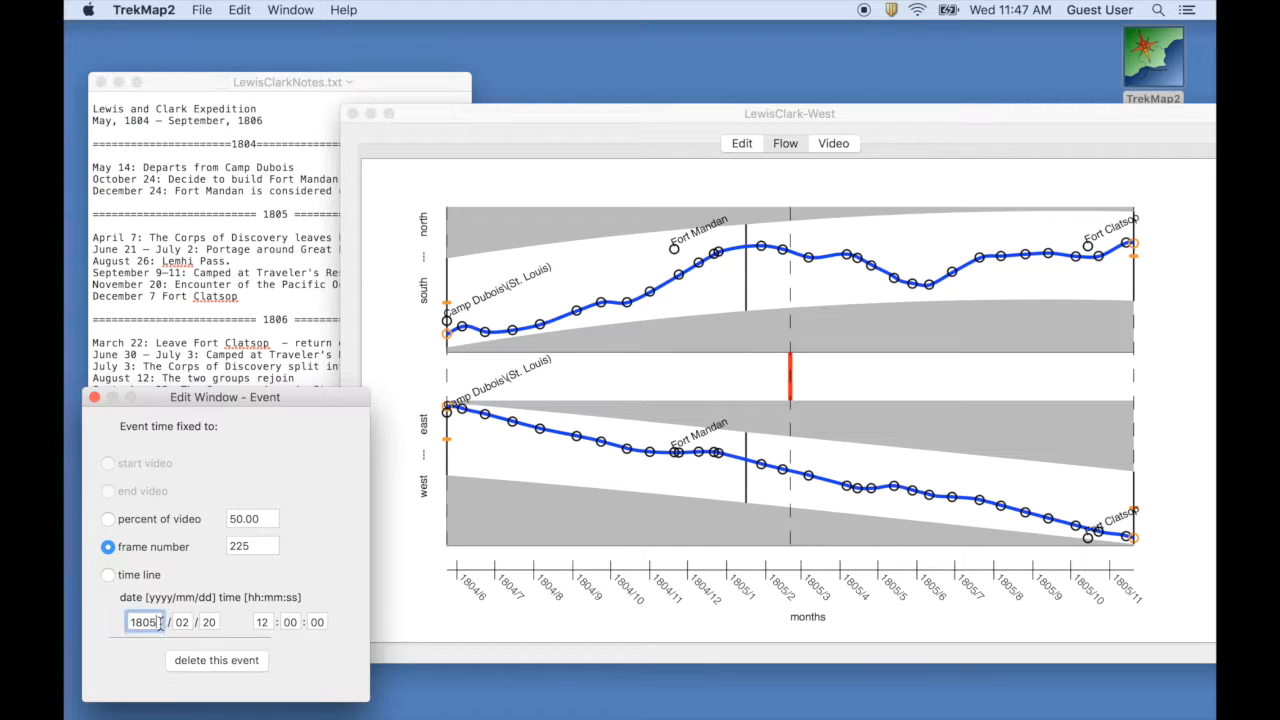
left_click(108, 575)
left_click(156, 622)
key("BackSpace")
type("4")
key("Return")
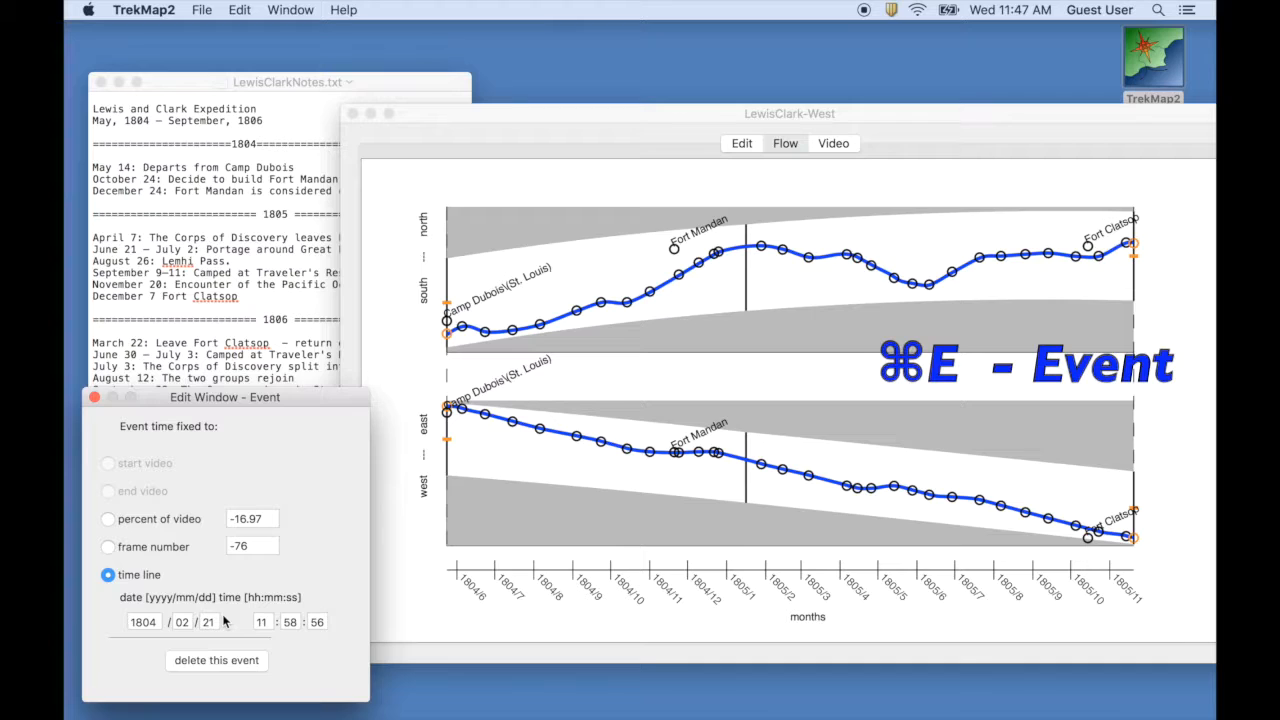
Step: Set the 1804 event's month to 10 and its day to 24
double_click(182, 621)
key("BackSpace")
type("10")
key("Return")
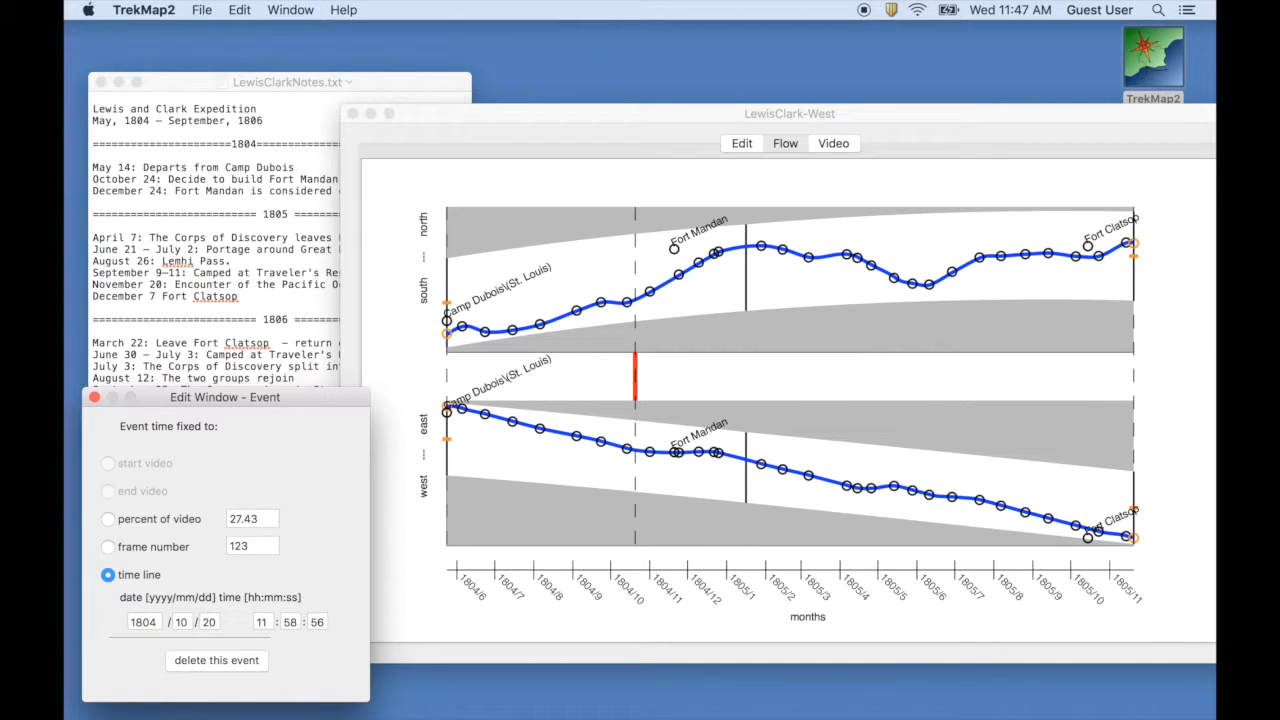
left_click(214, 620)
key("BackSpace")
type("4")
key("Return")
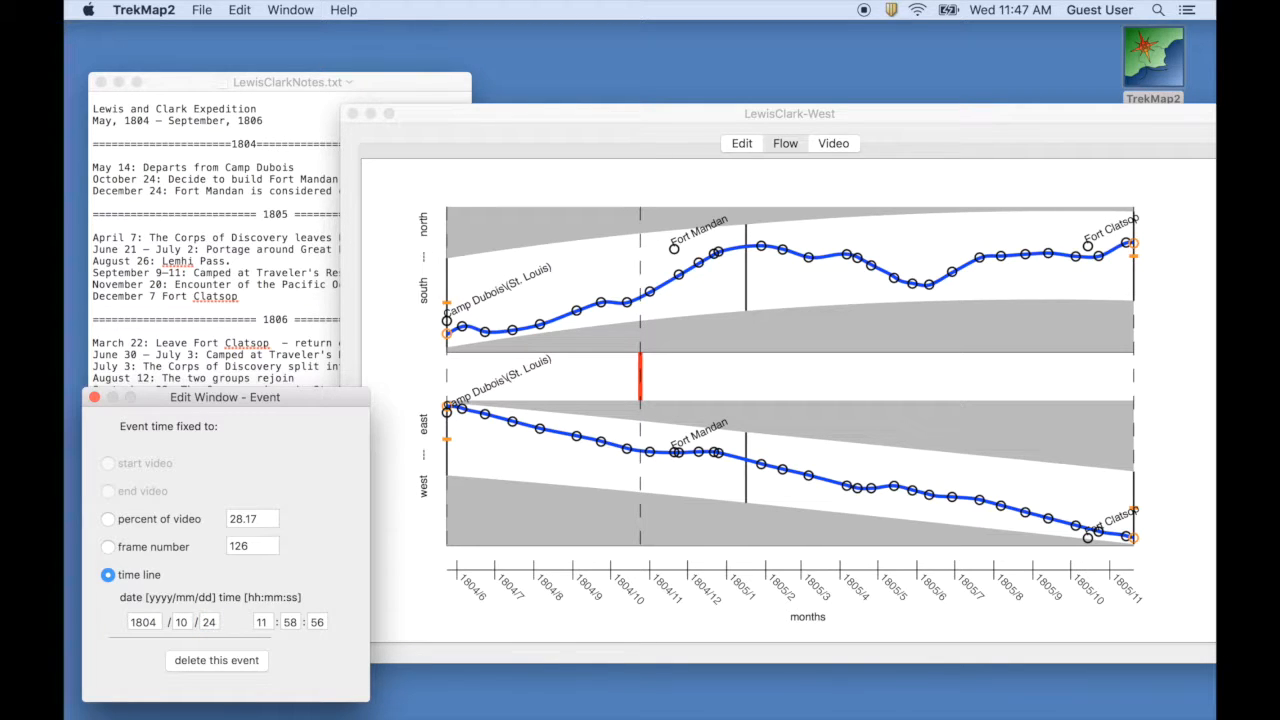
Step: Add a second event fixed to the time line and date it 1805/04/07
key("super+z")
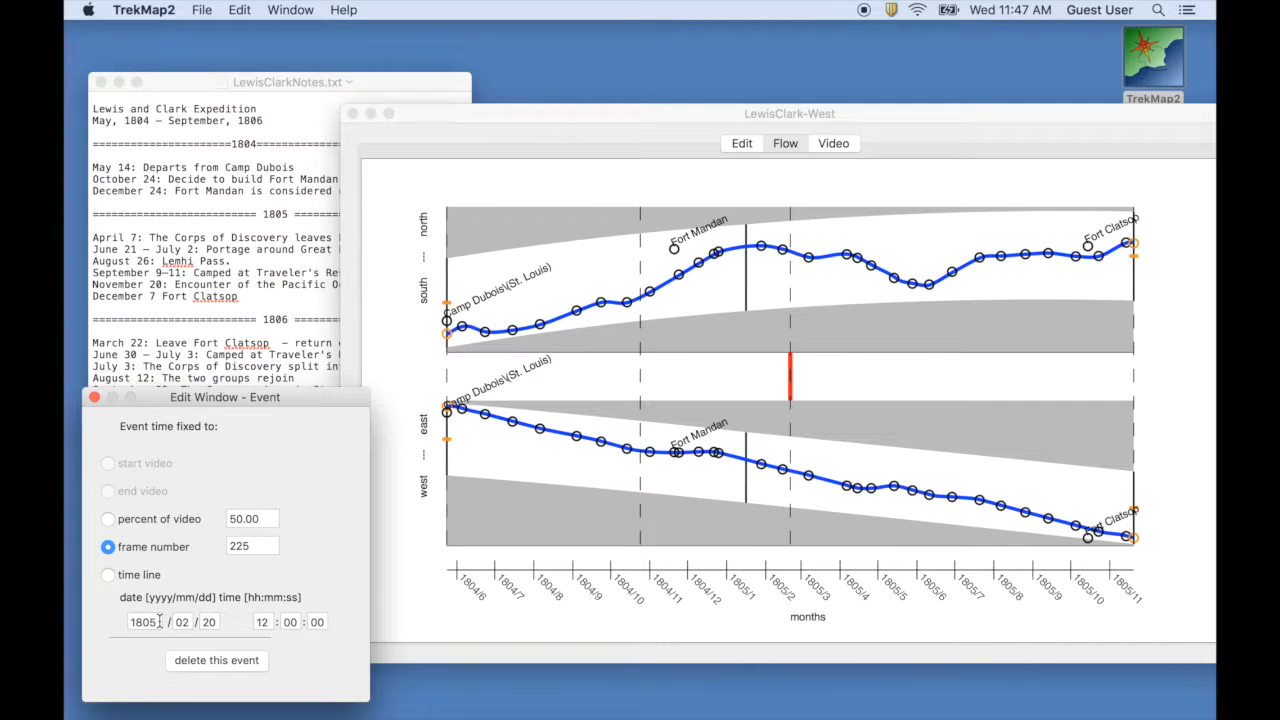
left_click(175, 622)
type("04")
key("Return")
left_click(108, 576)
left_click(175, 622)
type("04")
key("Return")
left_click(213, 622)
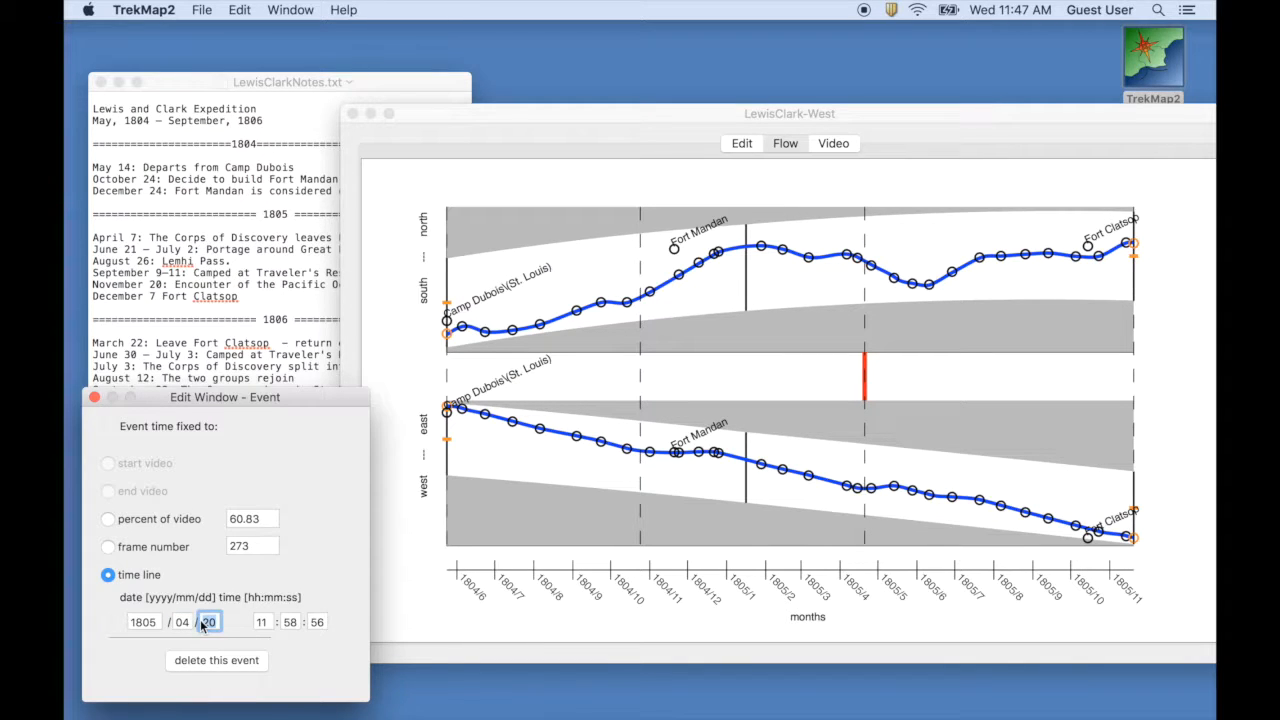
type("7")
key("Return")
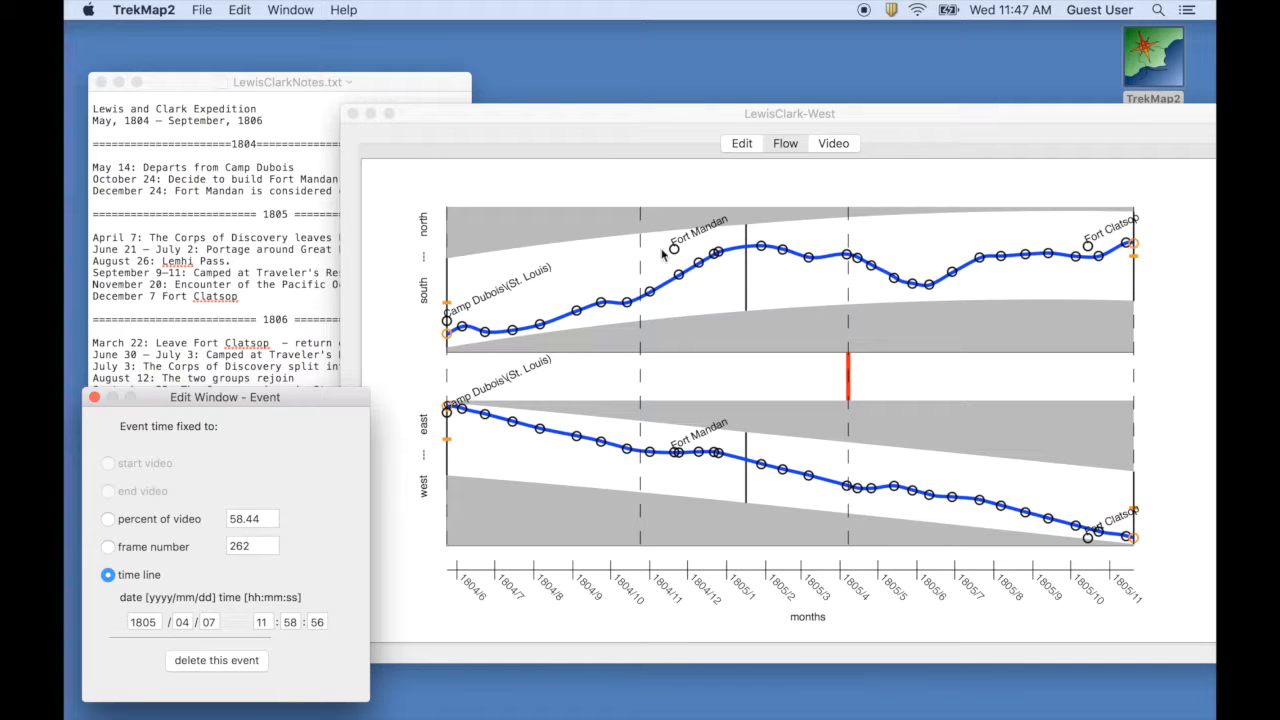
Step: Return to the map, enlarge the Fort Mandan area and select the blue path's point beside Fort Mandan
left_click(742, 145)
left_click_drag(918, 264, 371, 261)
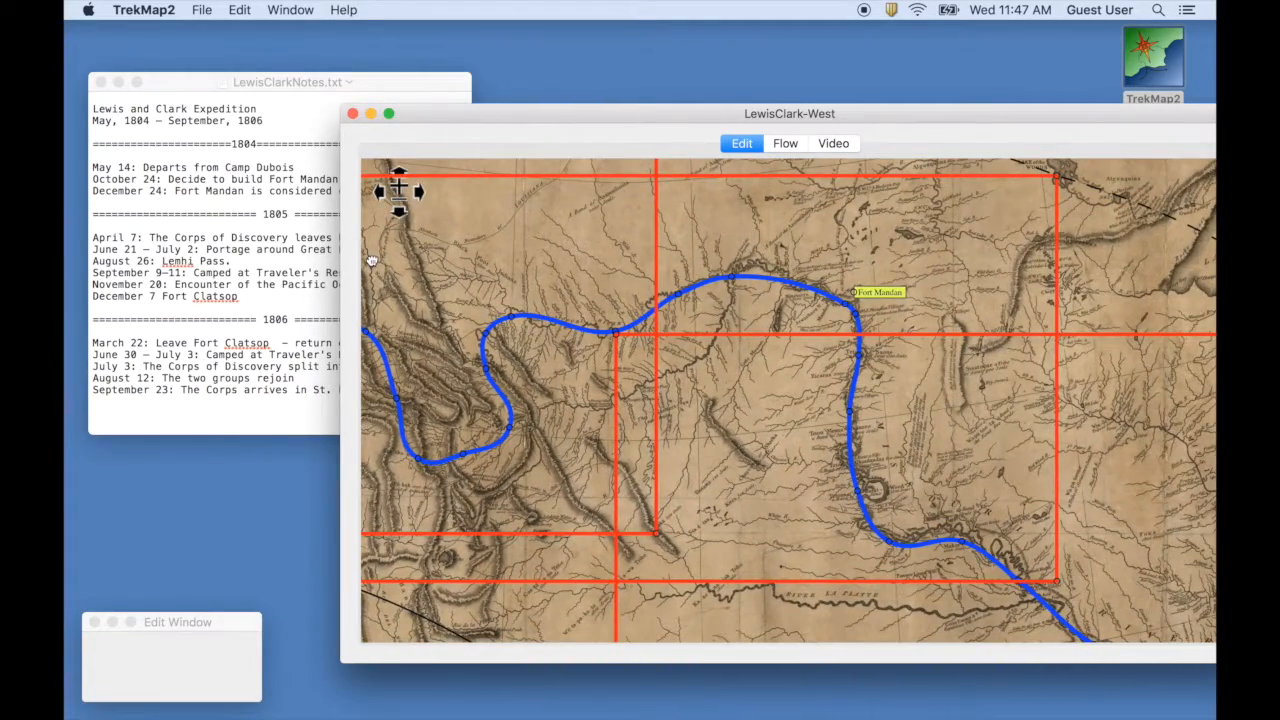
left_click(399, 188)
left_click(399, 188)
left_click_drag(861, 243, 787, 262)
left_click(820, 268)
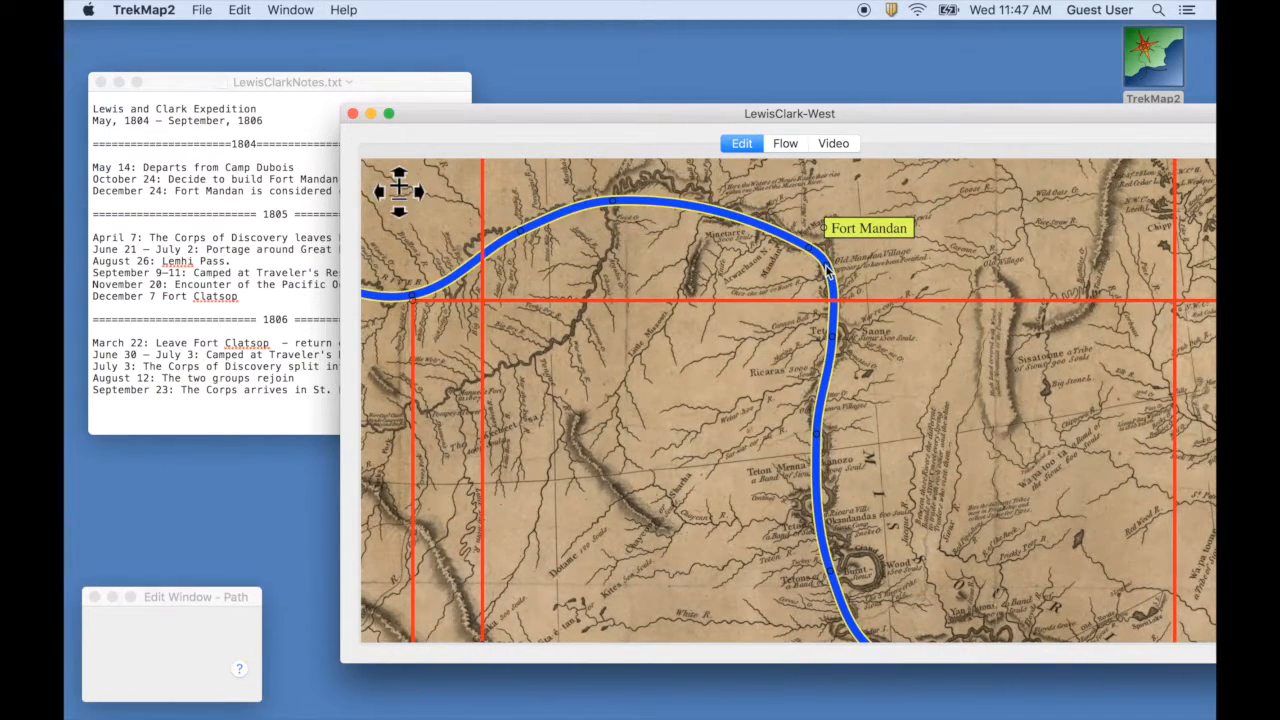
Step: In the flow diagram, move the two path points at Fort Mandan onto the 1804/10/24 and 1805/04/07 event lines
left_click(785, 144)
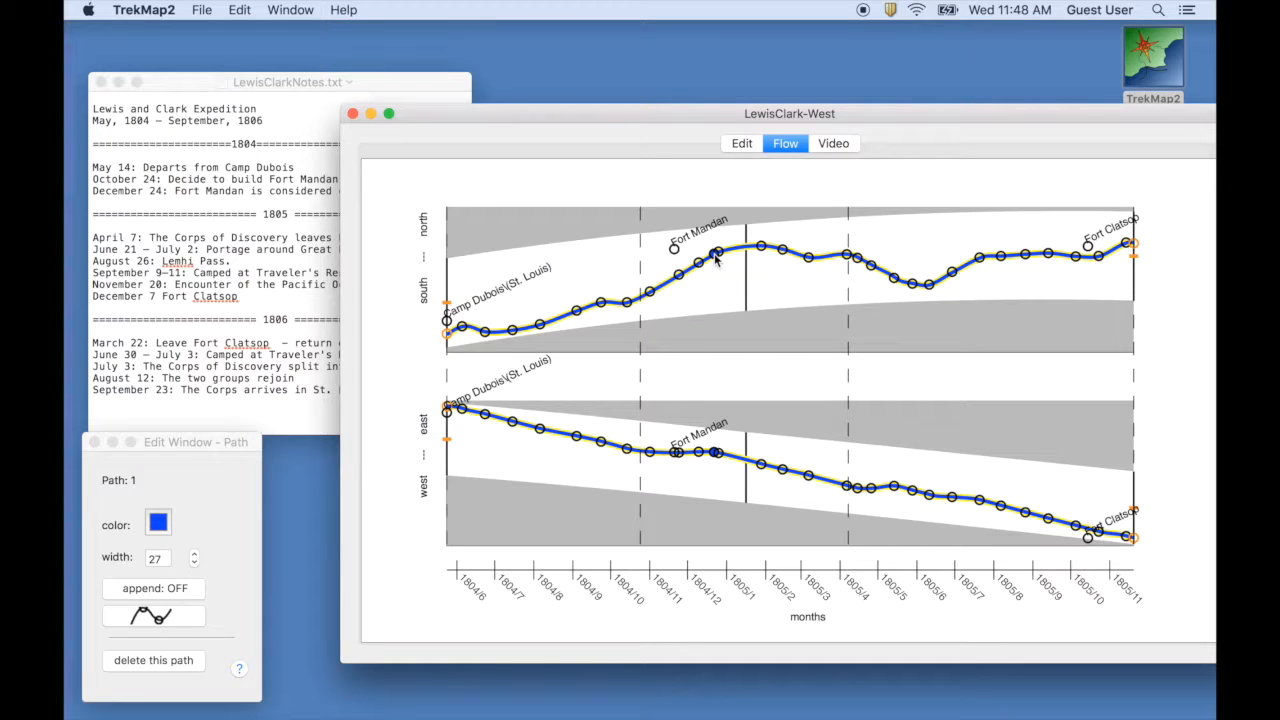
left_click_drag(716, 258, 749, 260)
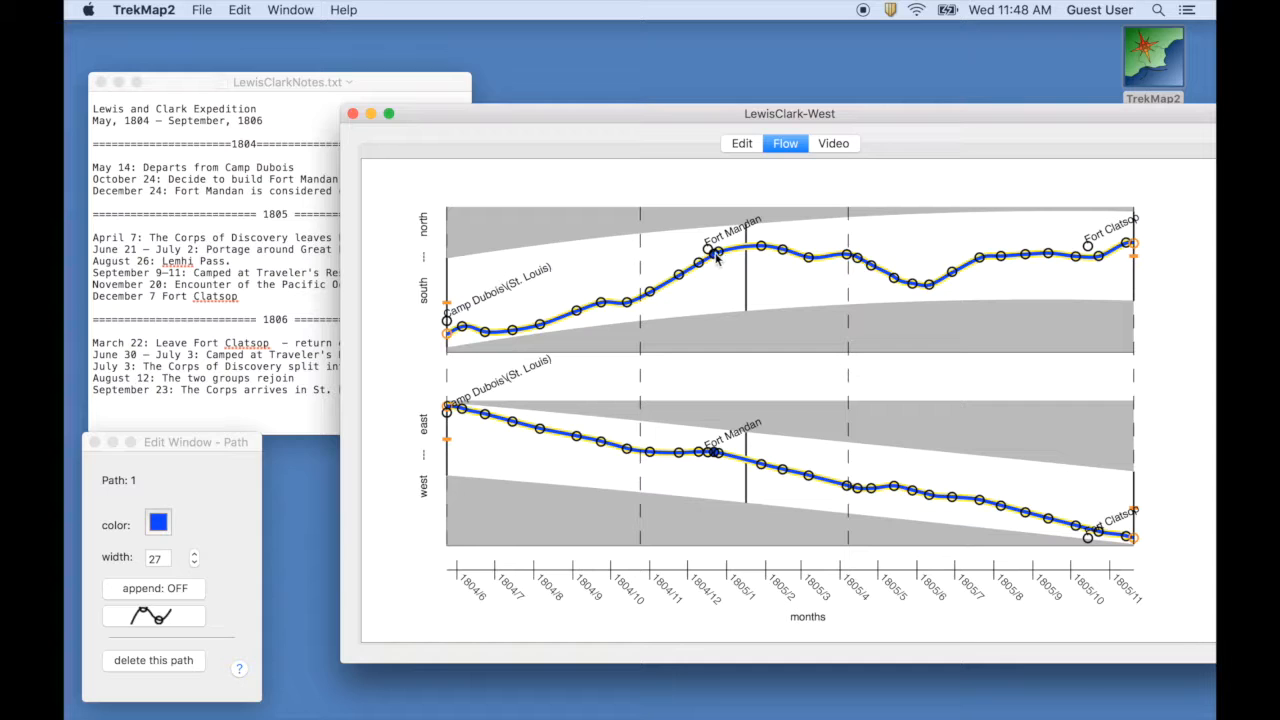
left_click_drag(751, 256, 851, 247)
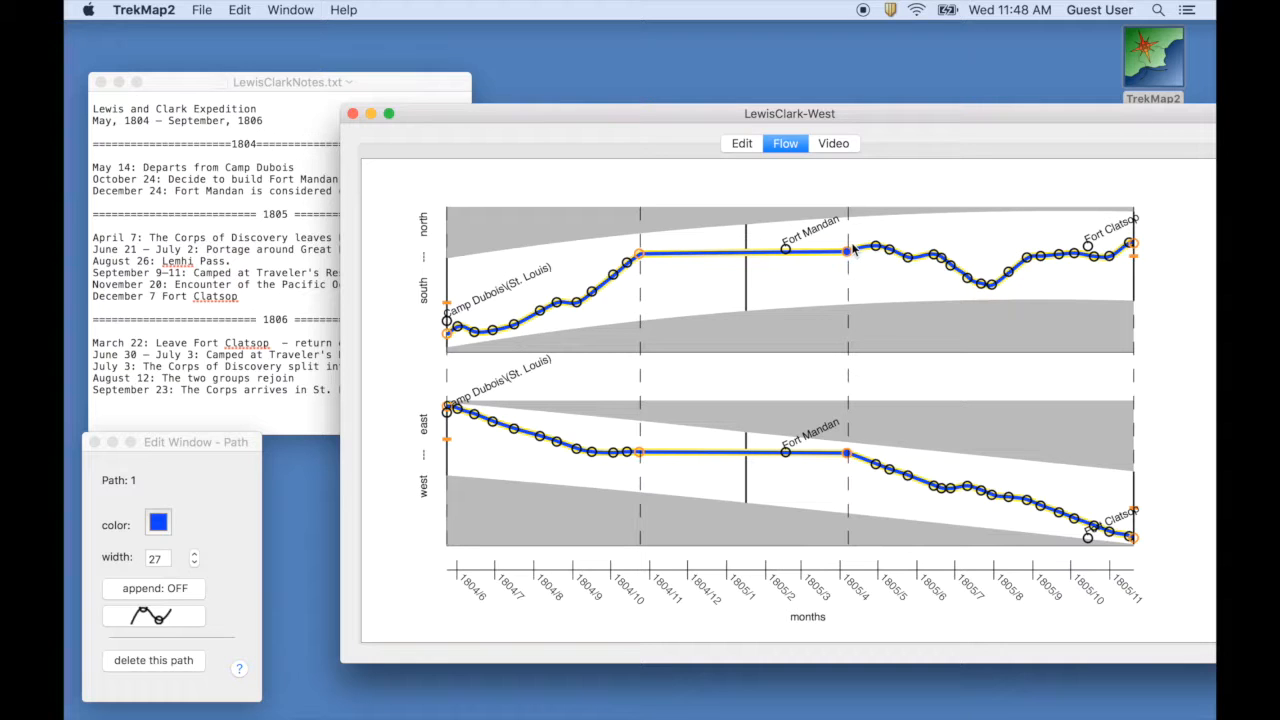
Step: Preview the video, advancing through the frames to check the route's progress and stay at Fort Mandan
left_click(838, 146)
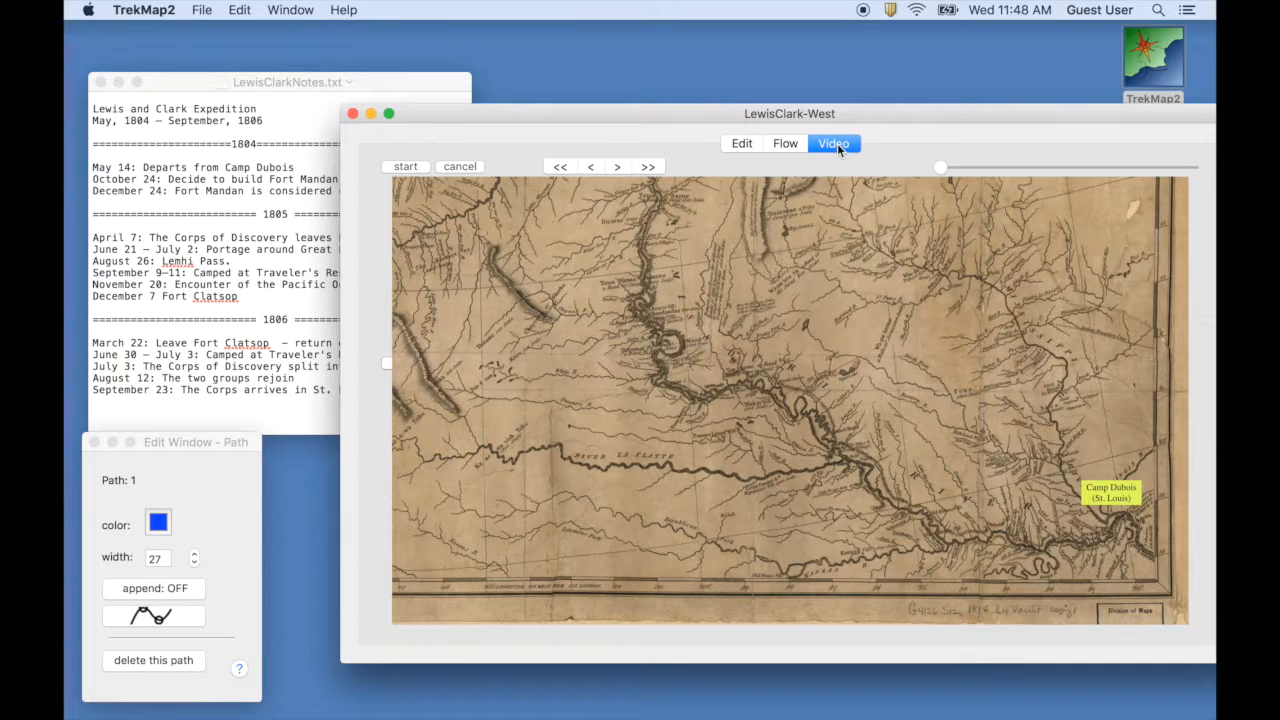
left_click(648, 167)
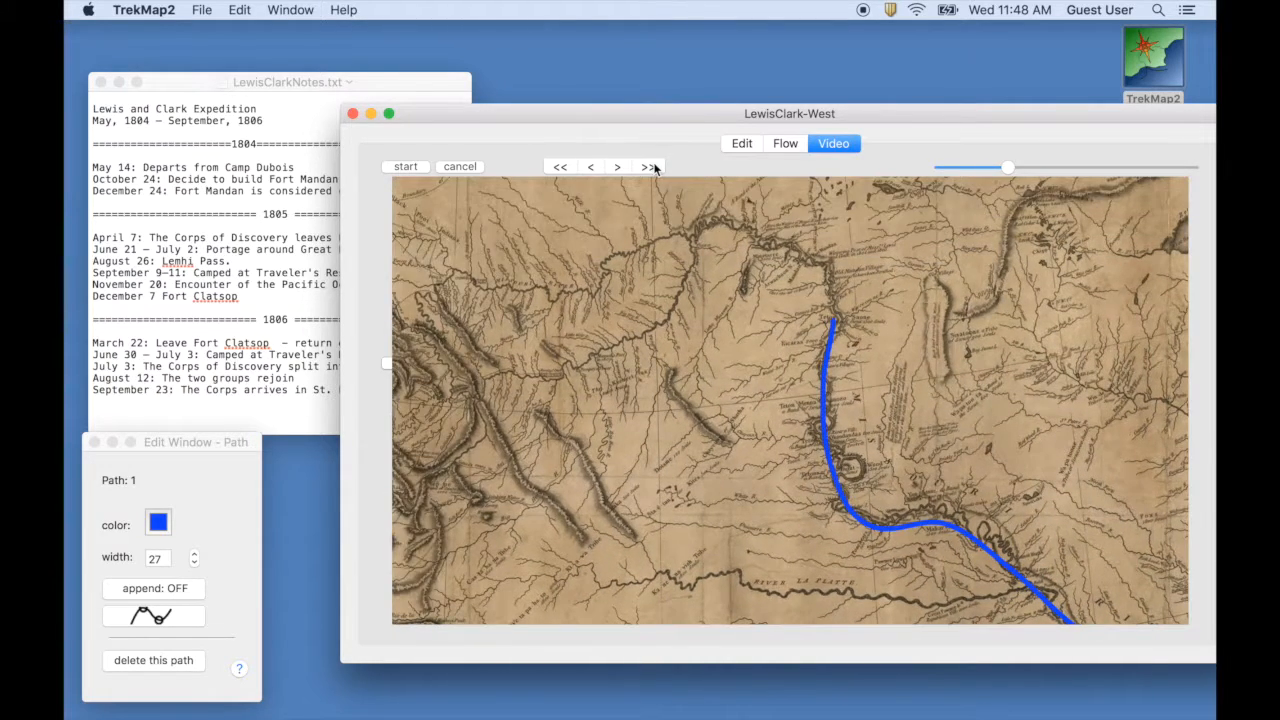
left_click(655, 168)
left_click(655, 168)
left_click(655, 168)
left_click(655, 168)
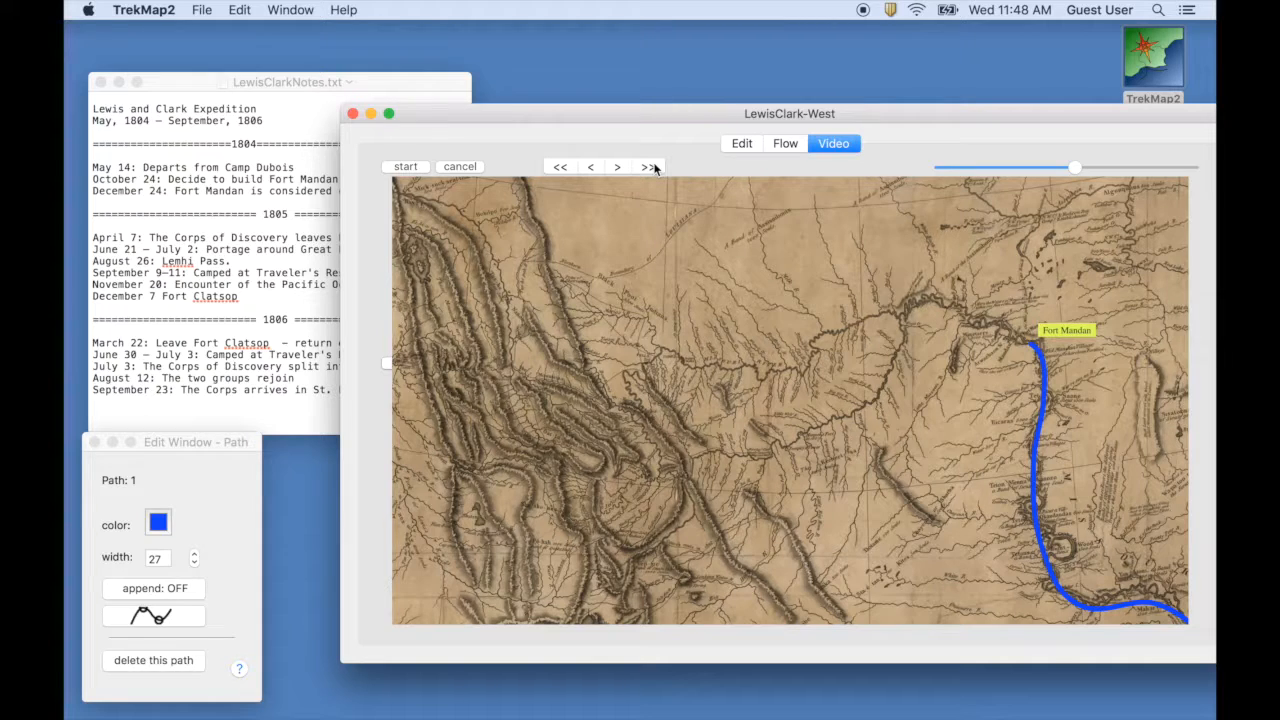
Step: Turn on the calendar and clock display for the video
key("super+d")
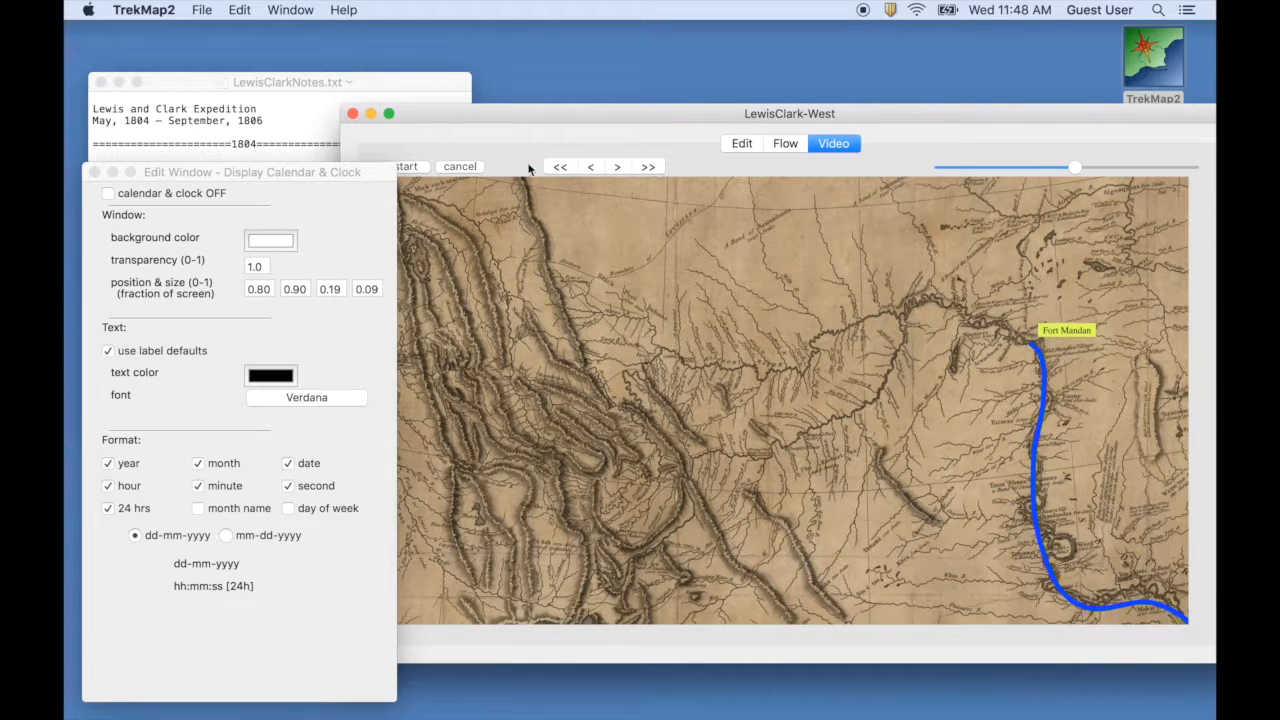
left_click(108, 195)
left_click(108, 194)
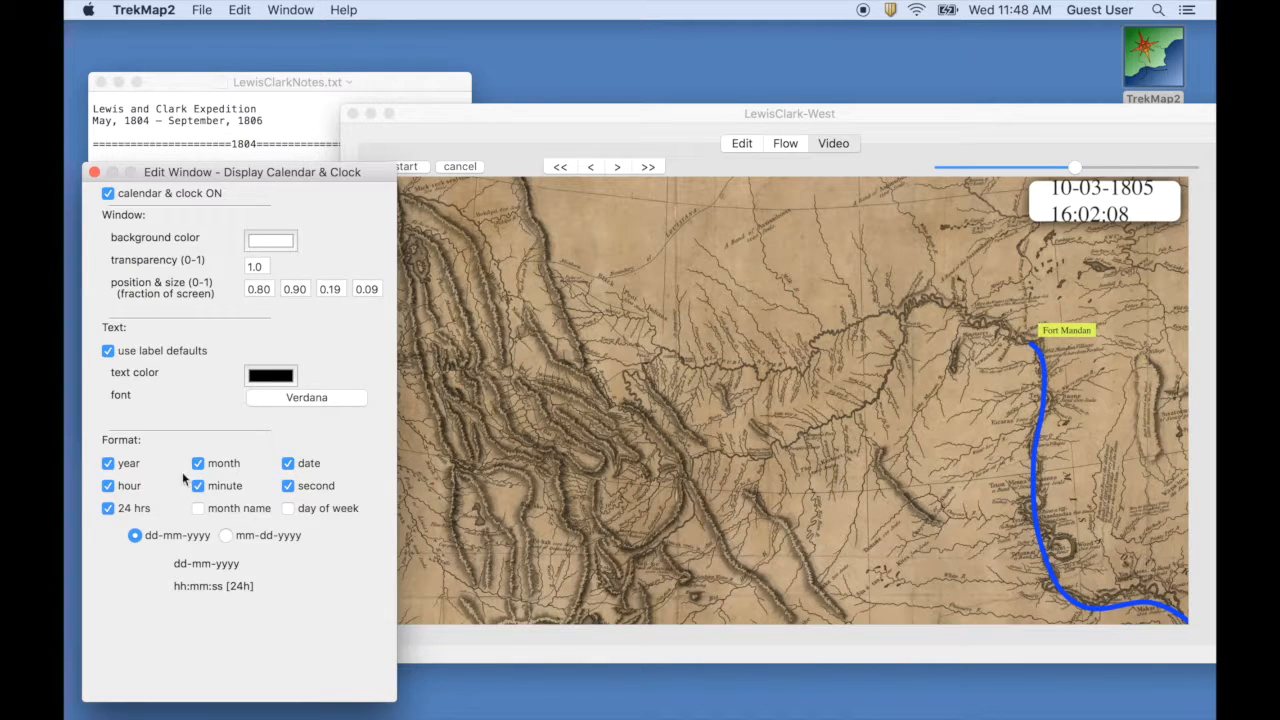
Step: Remove hour, minute and second from the calendar display, and show the date with the month name in mm-dd-yyyy order
left_click(108, 487)
left_click(199, 487)
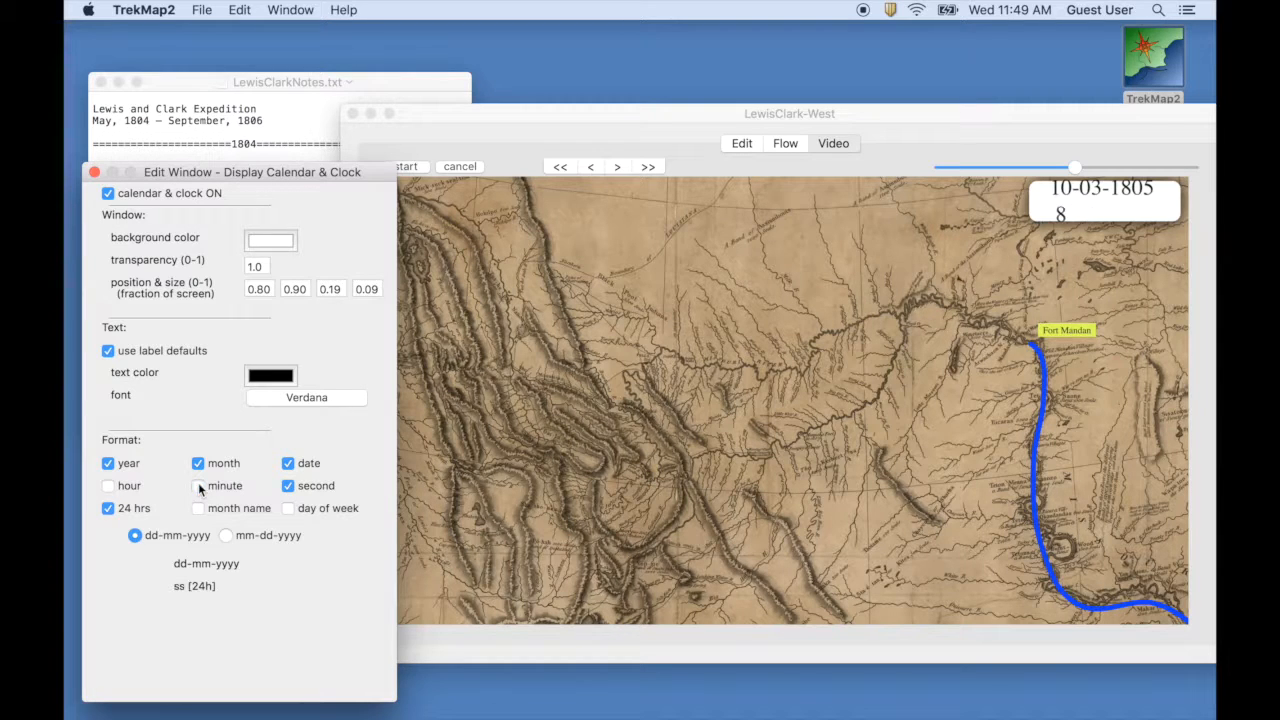
left_click(289, 486)
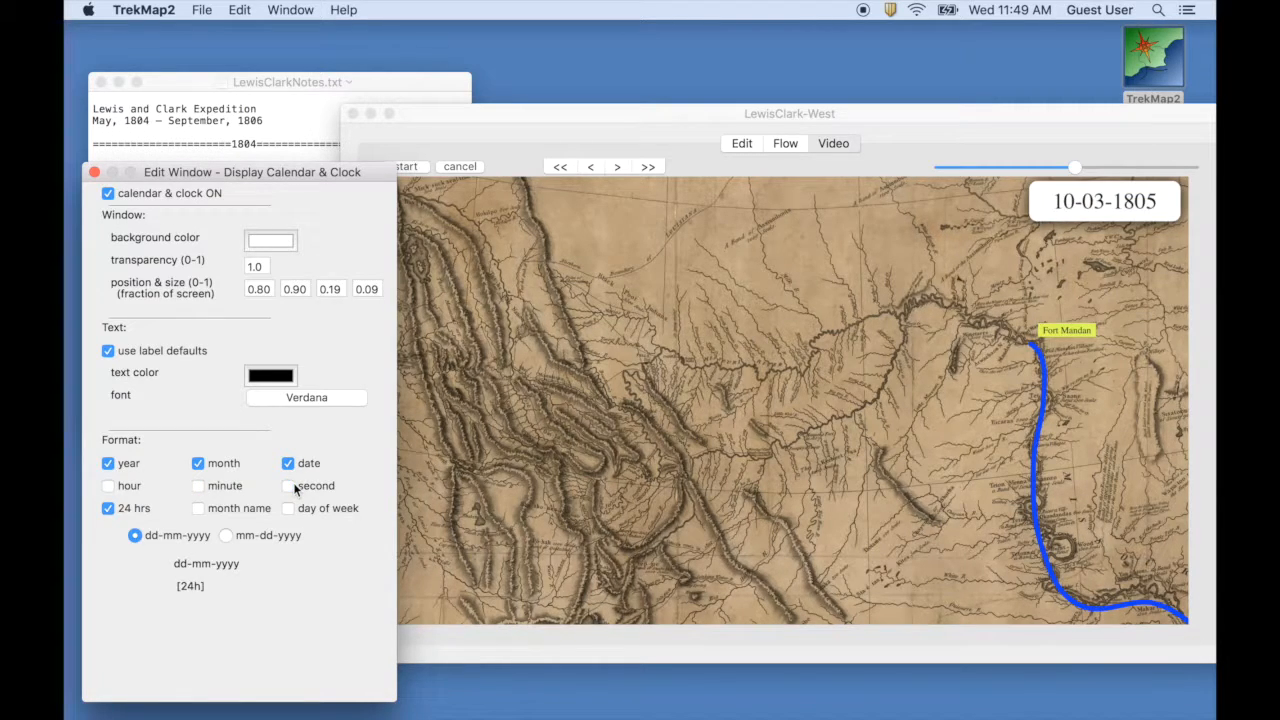
left_click(198, 509)
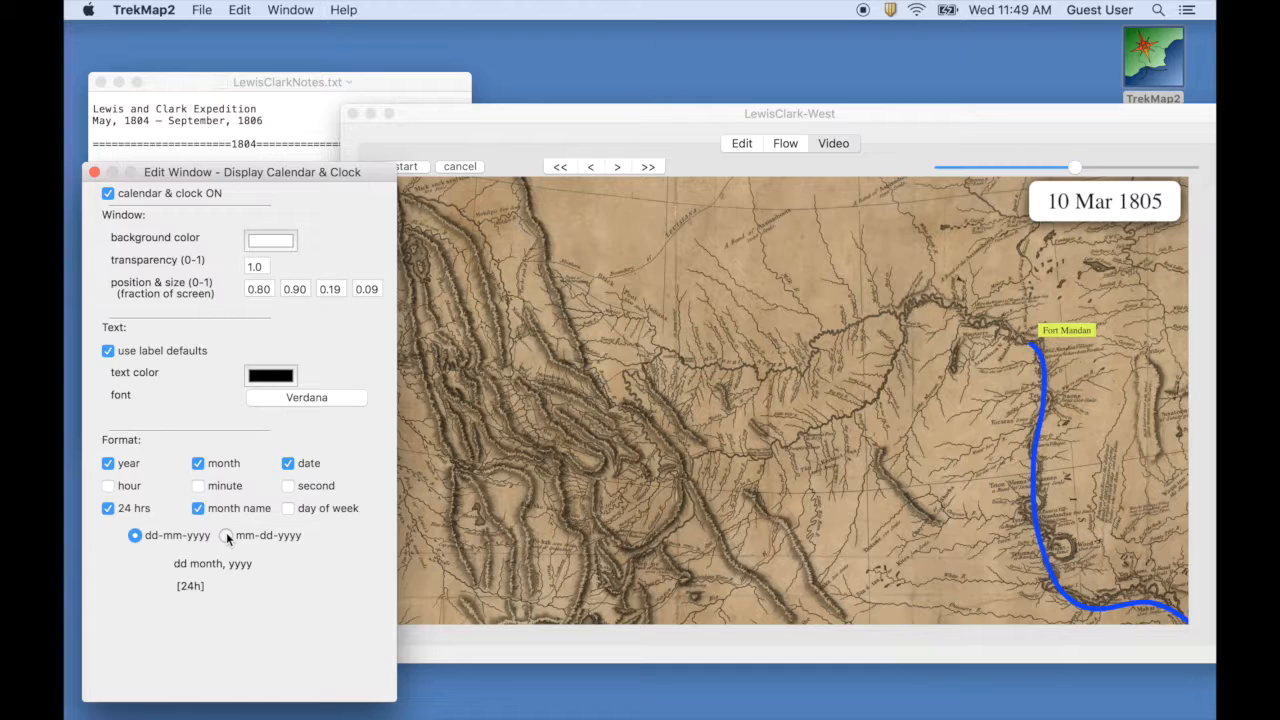
left_click(227, 536)
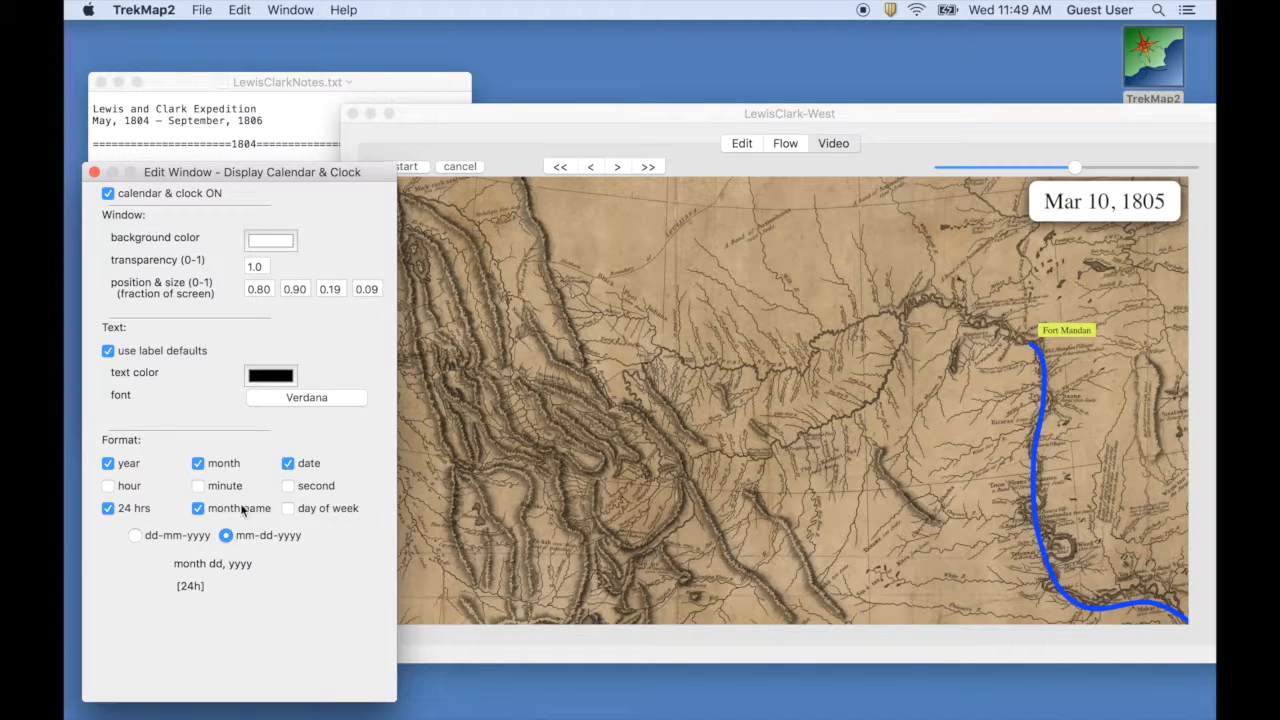
Step: Start generating the video and save it as LewisClark-West in the TrekMap folder
left_click(468, 113)
left_click_drag(468, 113, 370, 56)
left_click(305, 111)
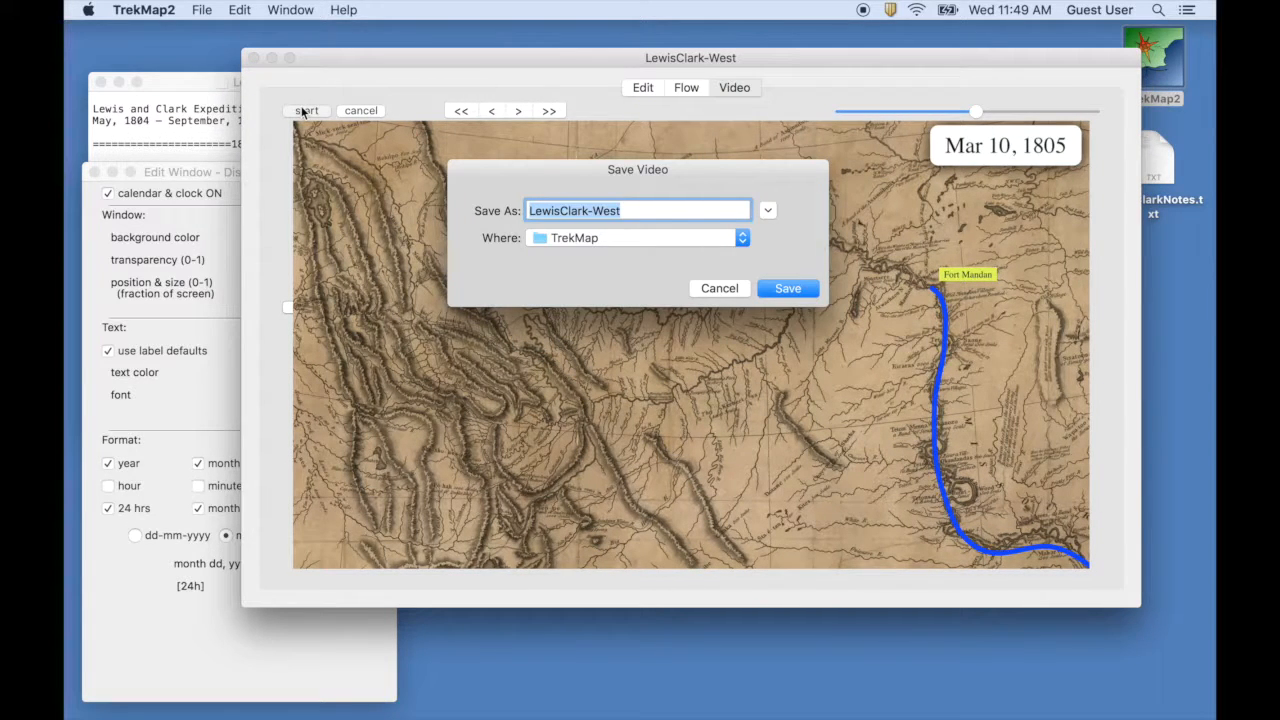
left_click(789, 288)
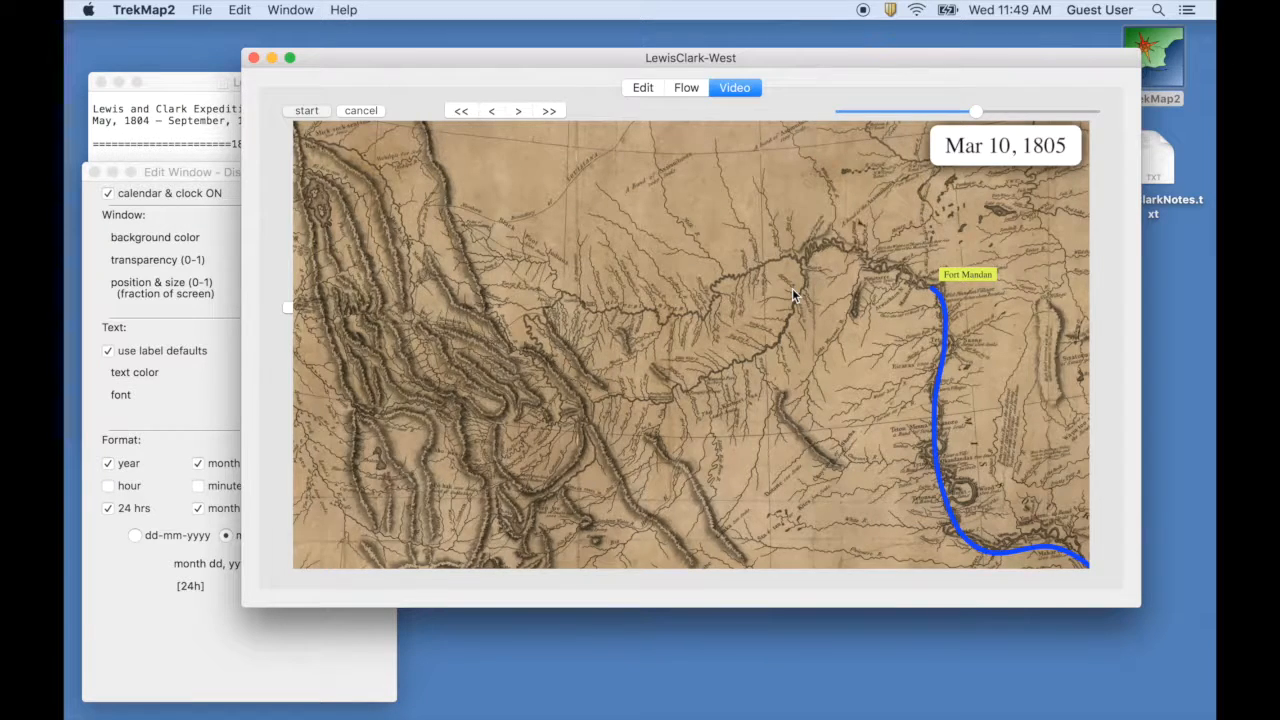